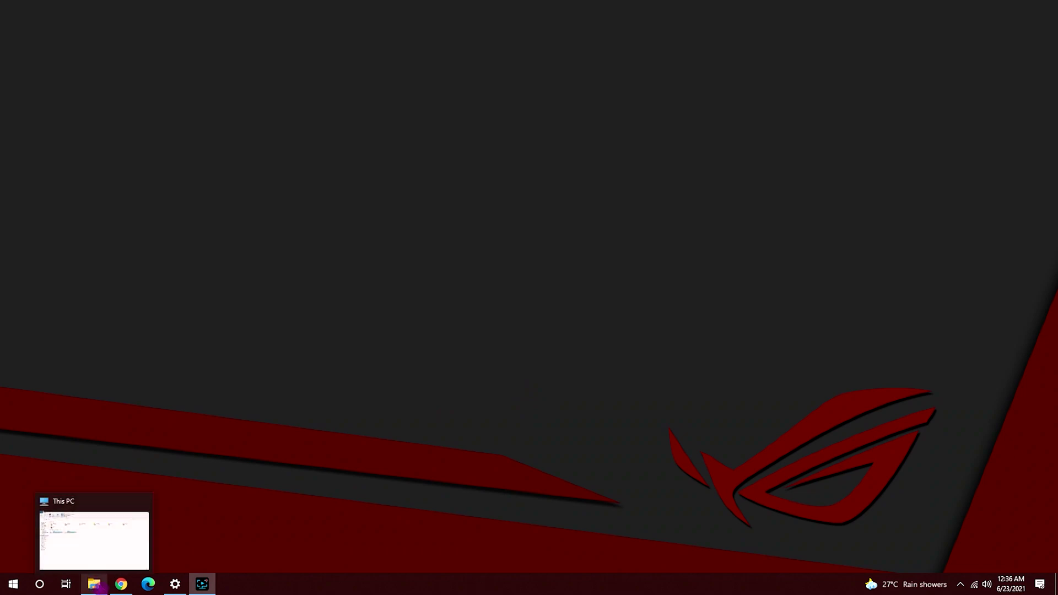
# - Open the teal diamond image from Pictures > Photoshop in Adobe Photoshop 2020
pyautogui.click(94, 583)
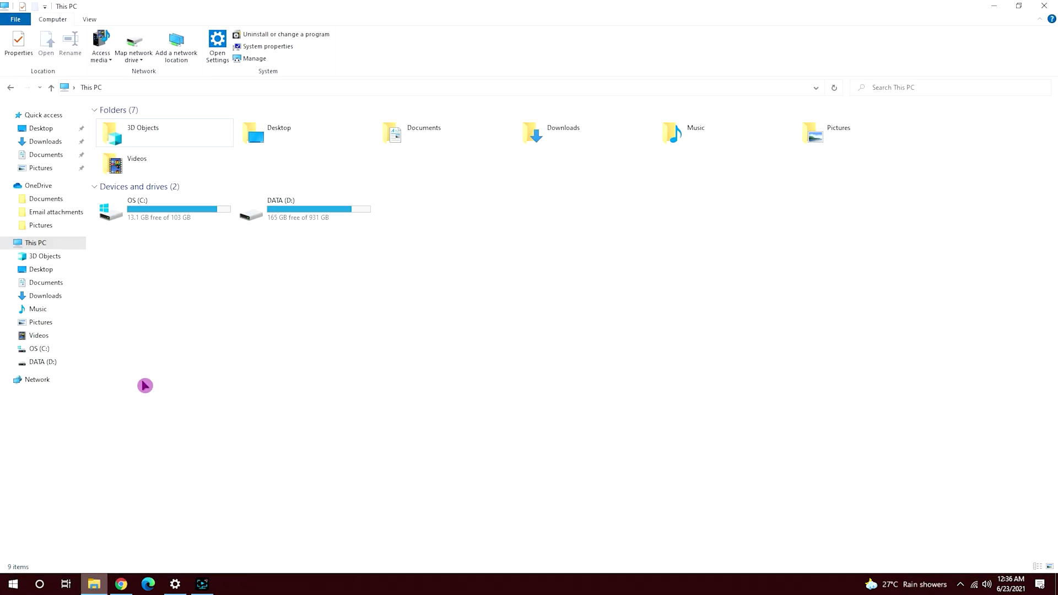
pyautogui.rightClick(295, 157)
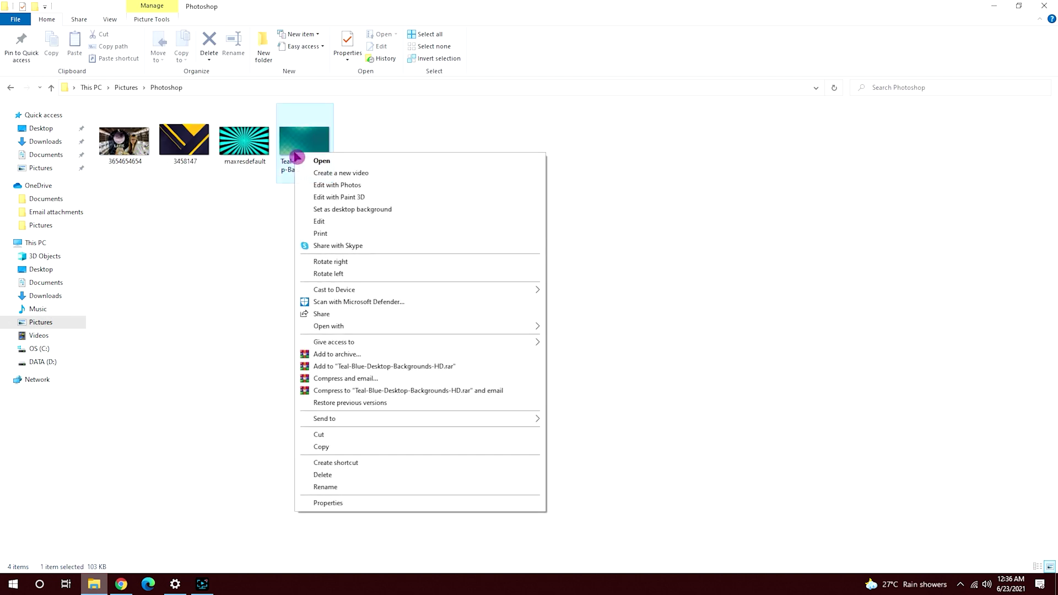
pyautogui.moveTo(327, 326)
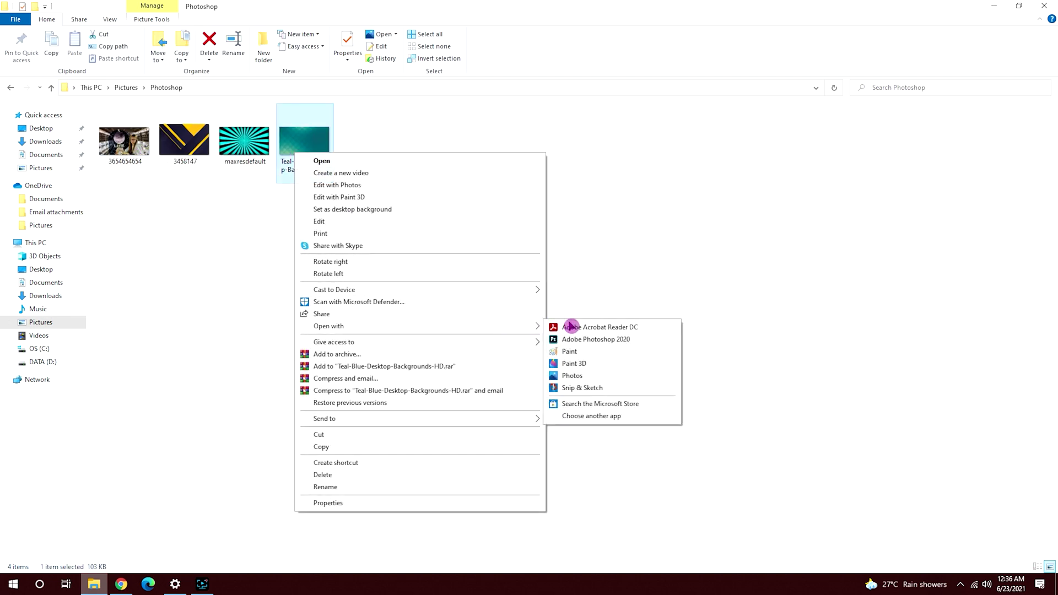
pyautogui.click(617, 341)
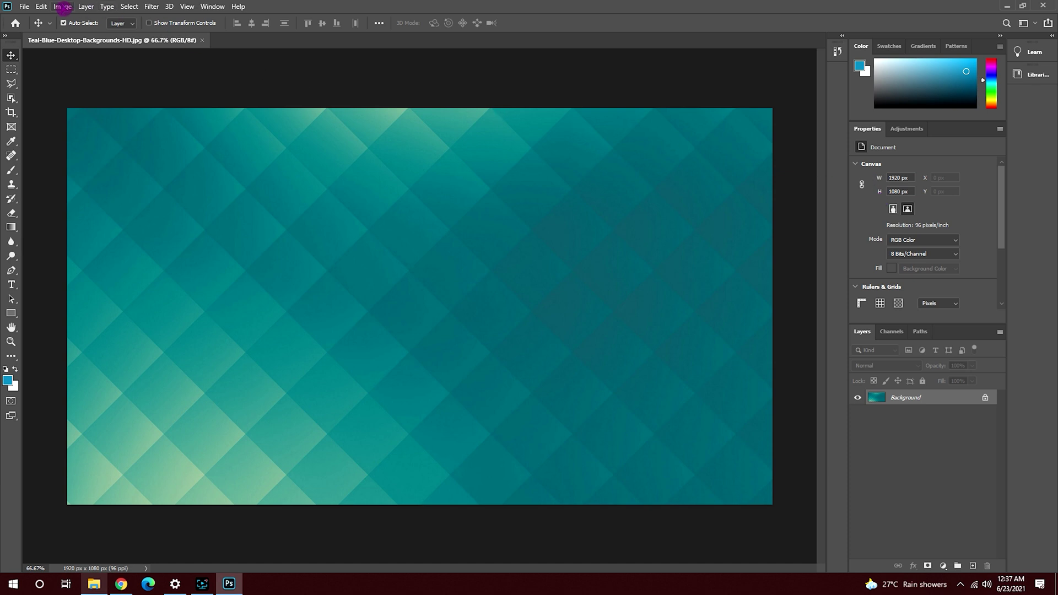
# - Resize the teal background from 1920 × 1080 to 1280 × 720 pixels with Image Size
pyautogui.click(63, 8)
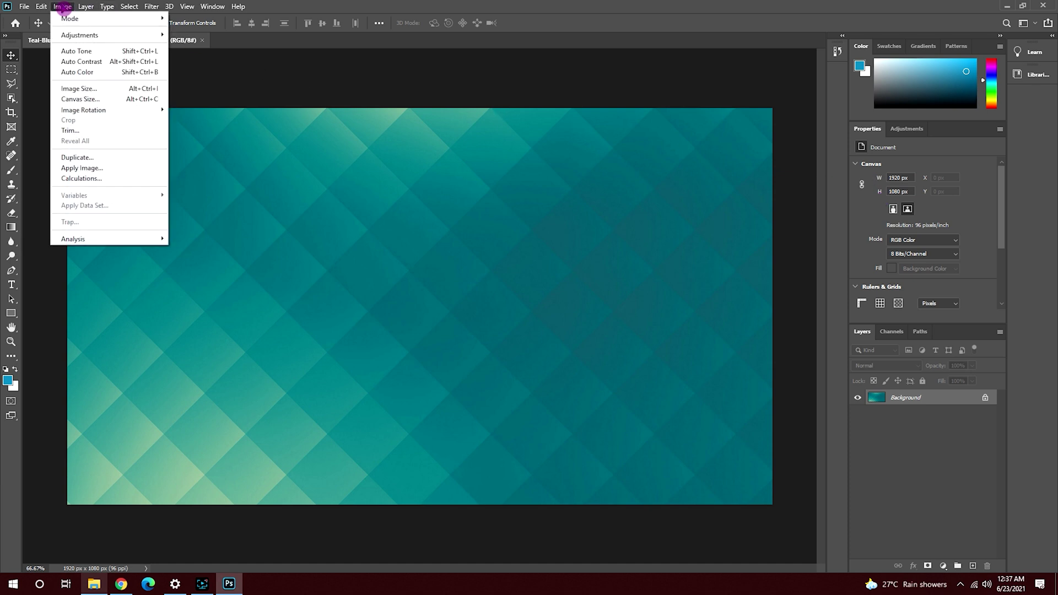
pyautogui.click(99, 88)
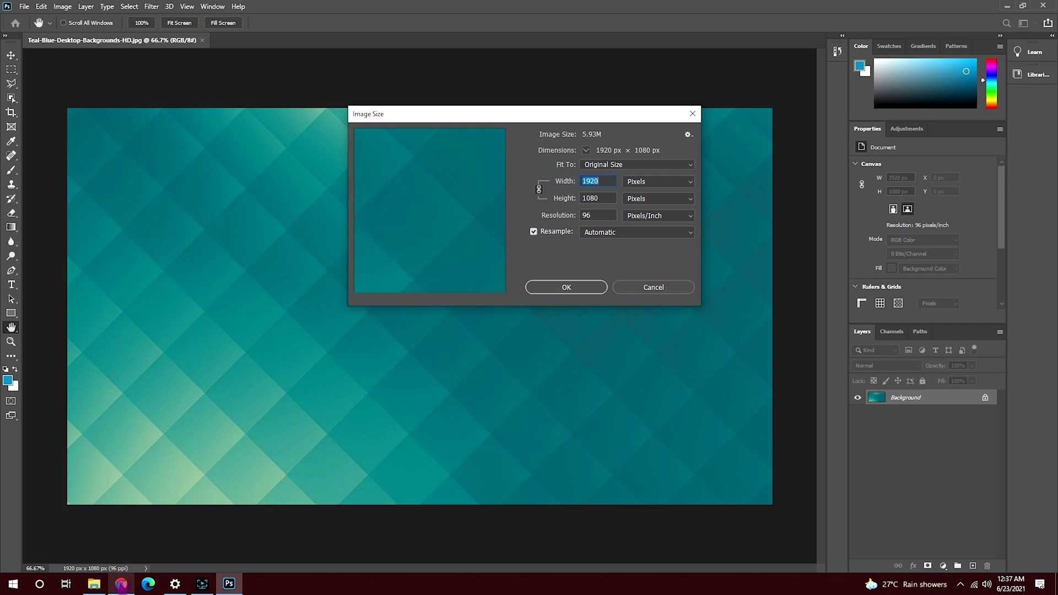
pyautogui.click(121, 583)
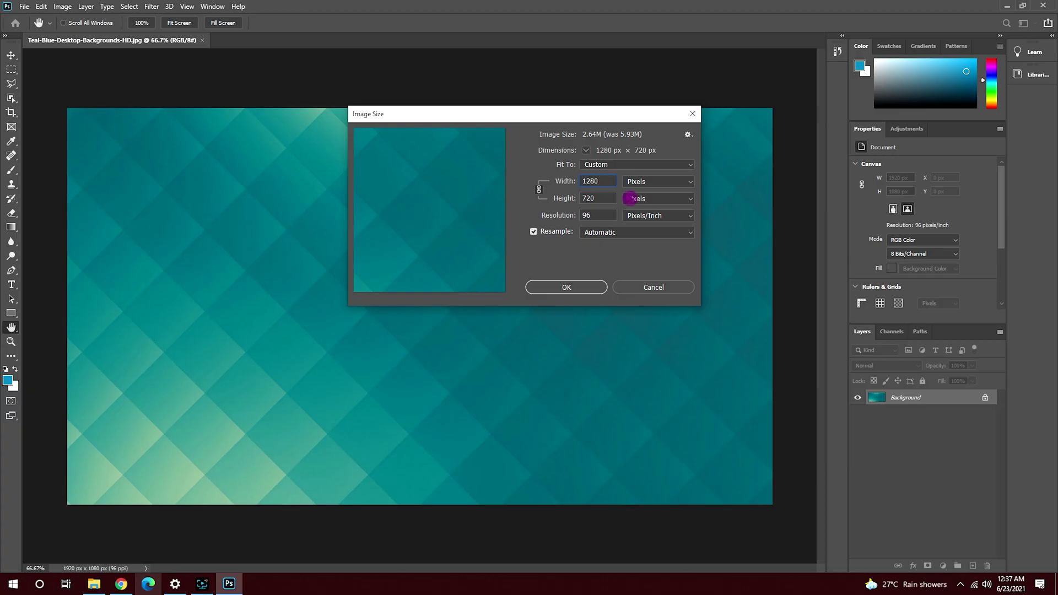
pyautogui.click(581, 289)
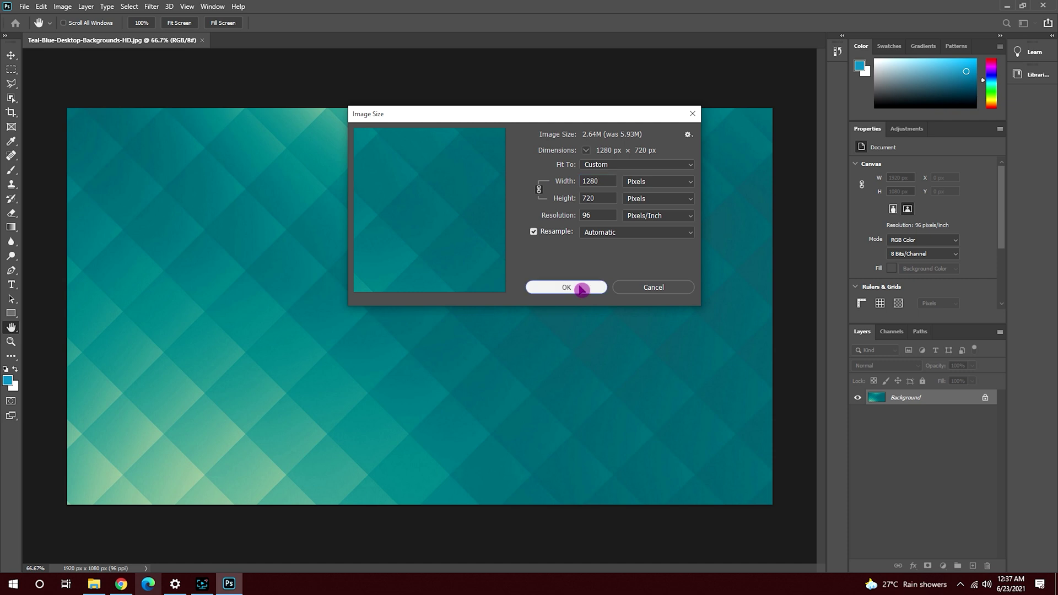
pyautogui.click(570, 288)
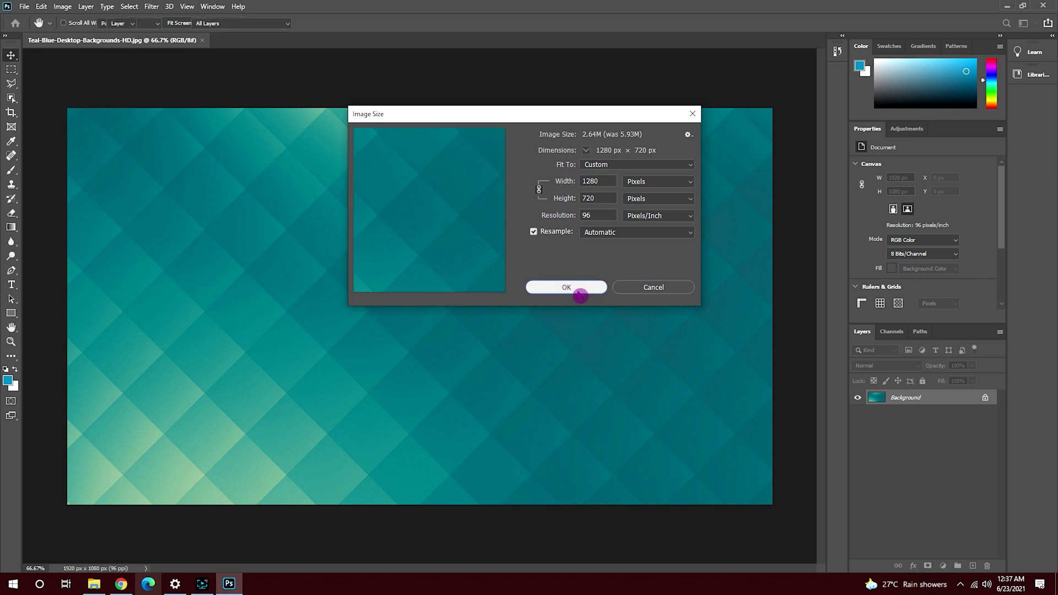
pyautogui.scroll(1, 617, 267)
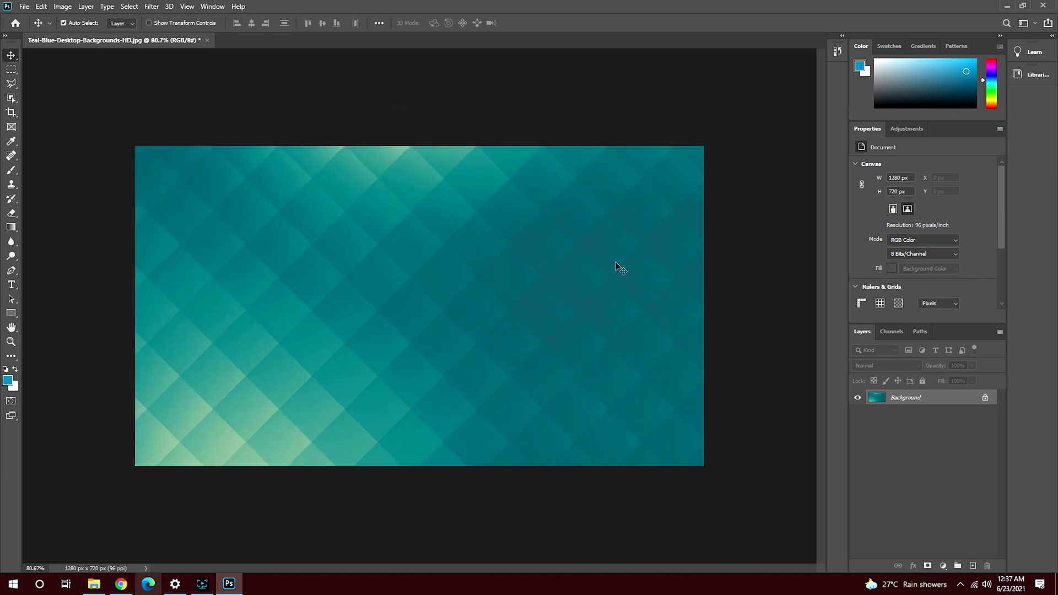
pyautogui.click(24, 6)
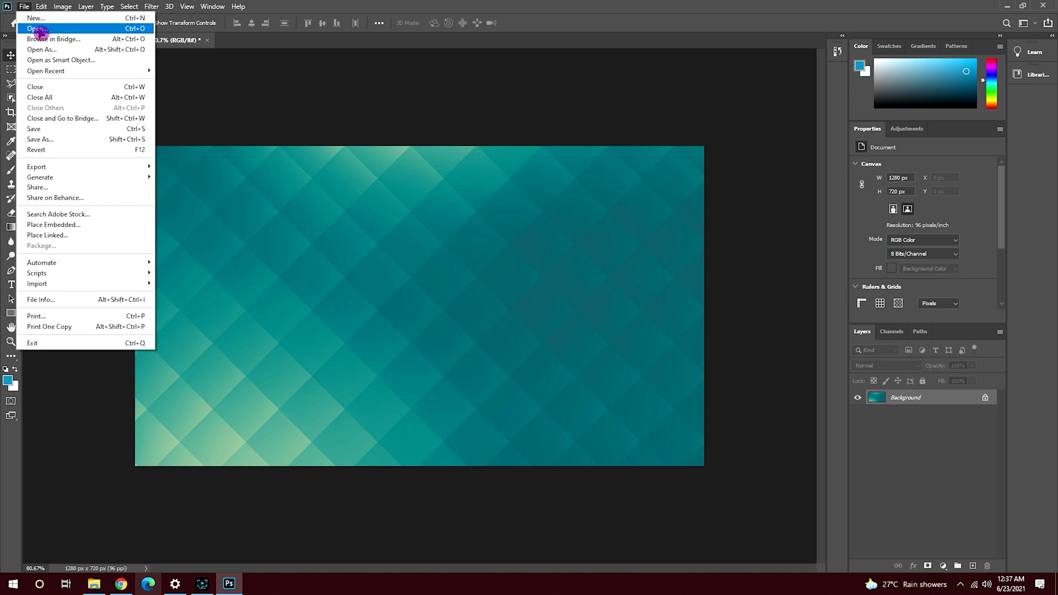
pyautogui.click(37, 28)
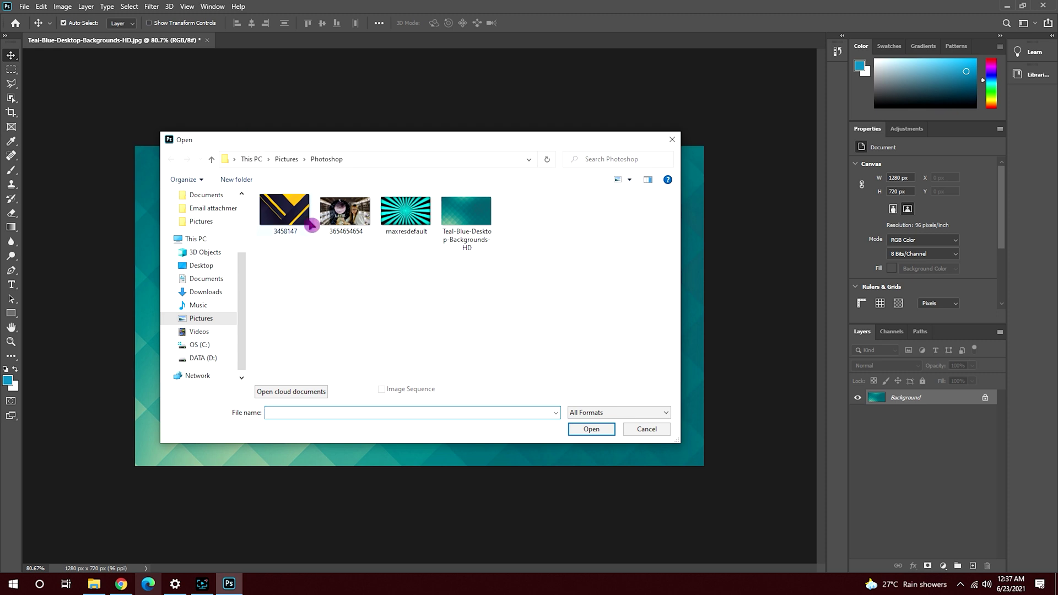
pyautogui.click(352, 219)
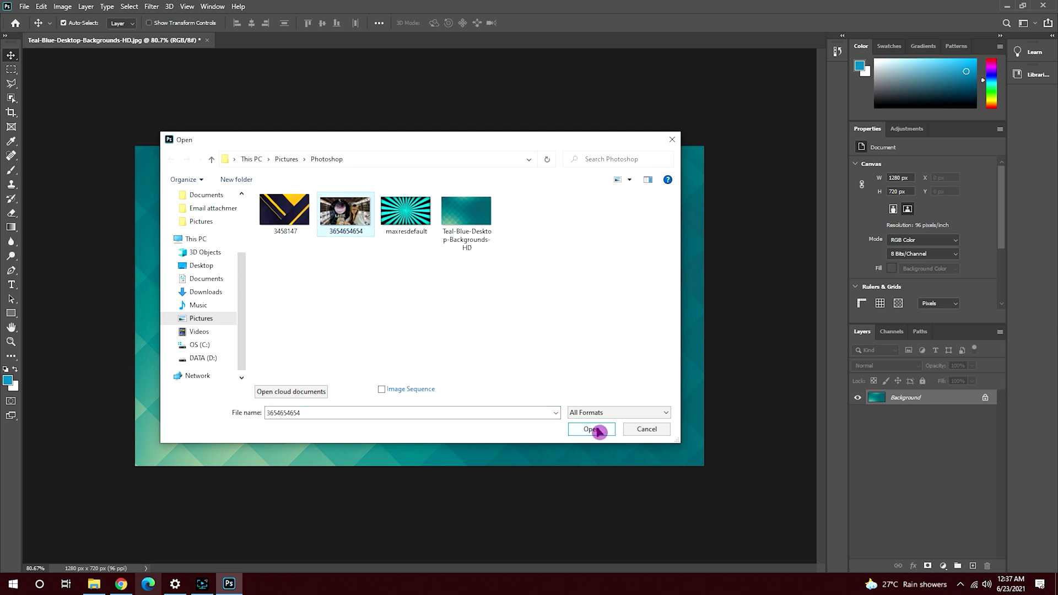
pyautogui.click(591, 428)
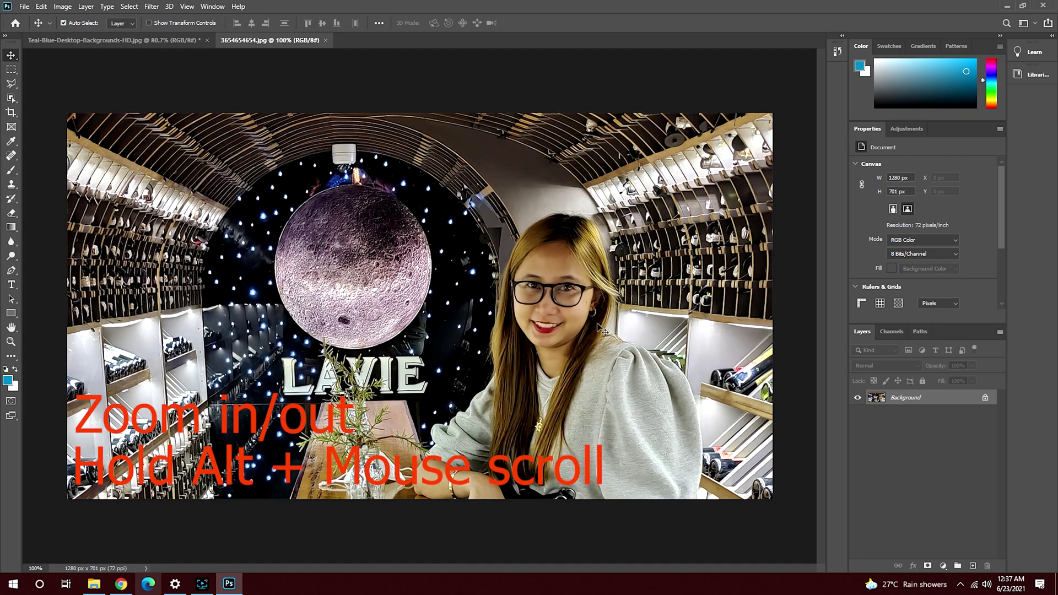
pyautogui.scroll(1, 562, 273)
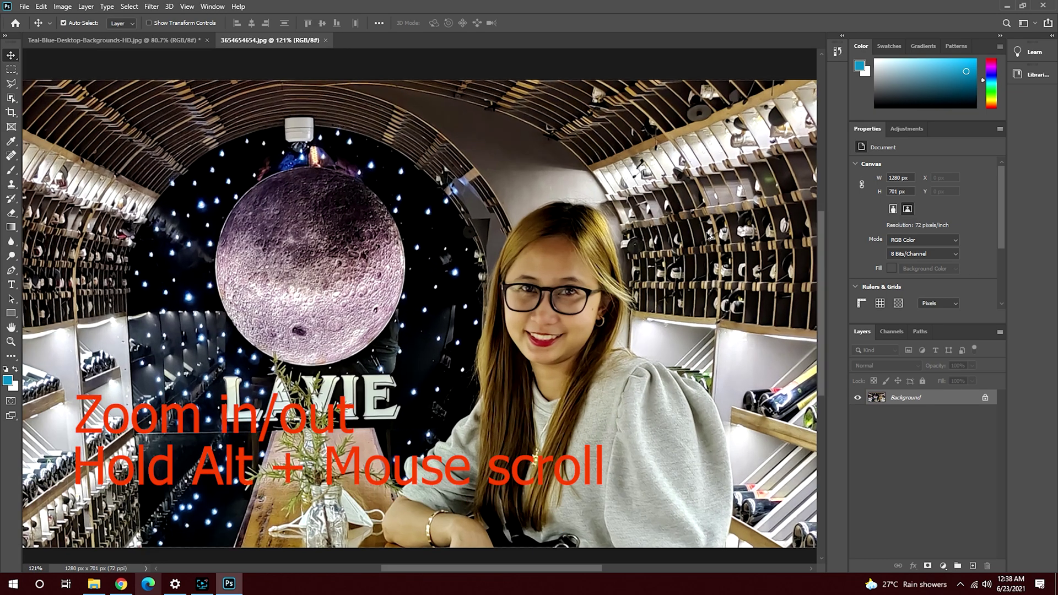
pyautogui.scroll(1, 647, 326)
pyautogui.scroll(2, 711, 310)
pyautogui.scroll(1, 620, 285)
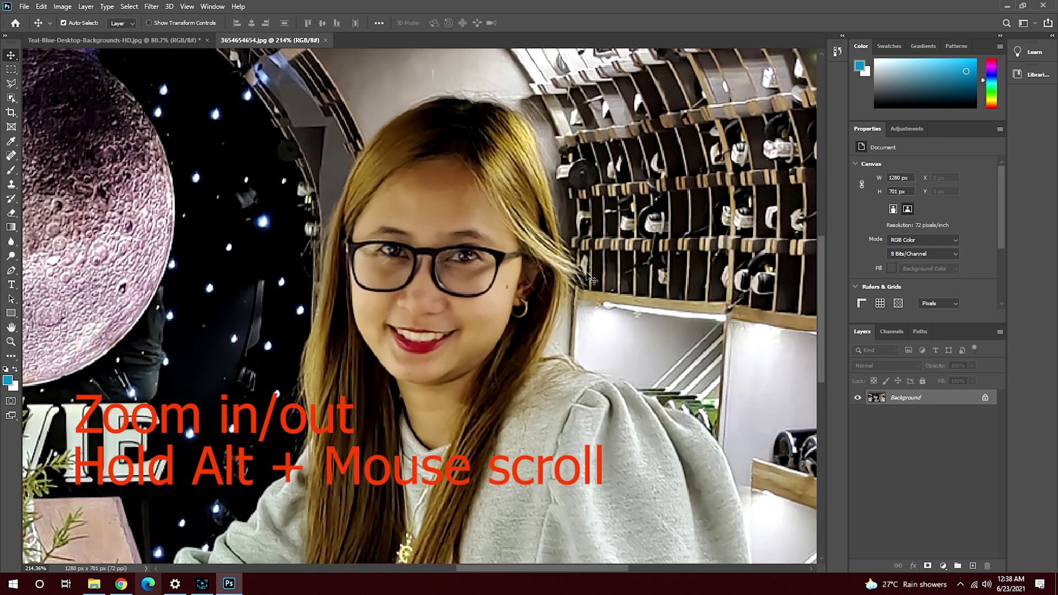
pyautogui.scroll(1, 563, 273)
pyautogui.scroll(1, 496, 244)
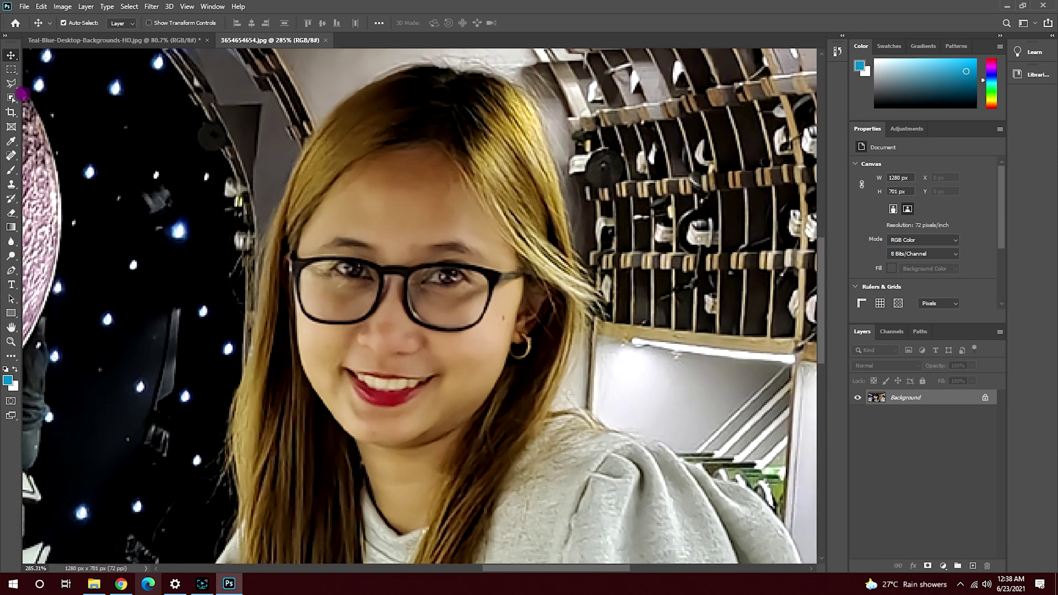
pyautogui.click(12, 84)
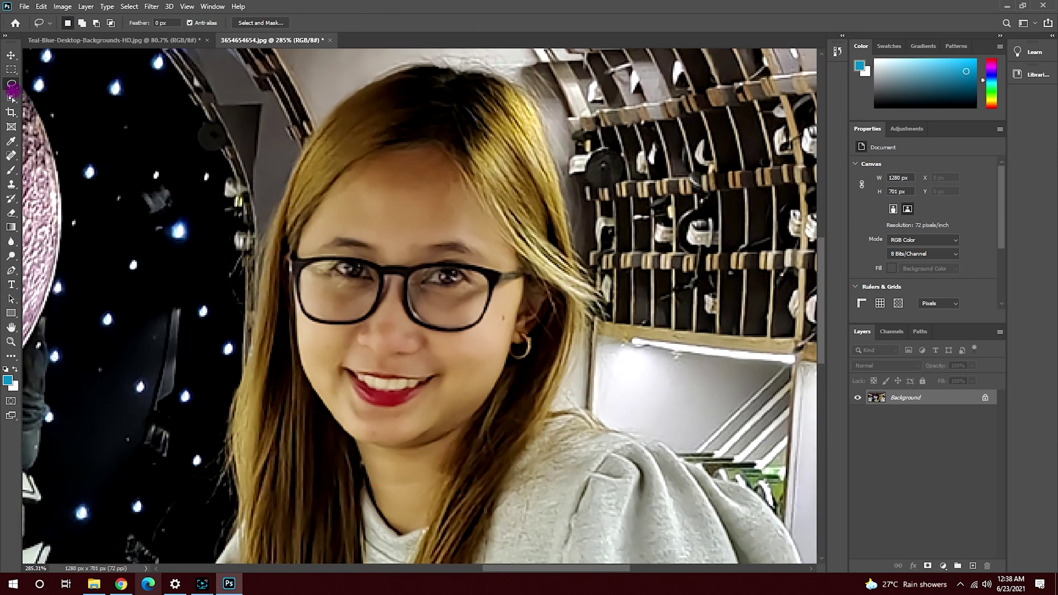
# - Trace a polygonal lasso selection around the woman's head, hair and shoulders
pyautogui.rightClick(11, 85)
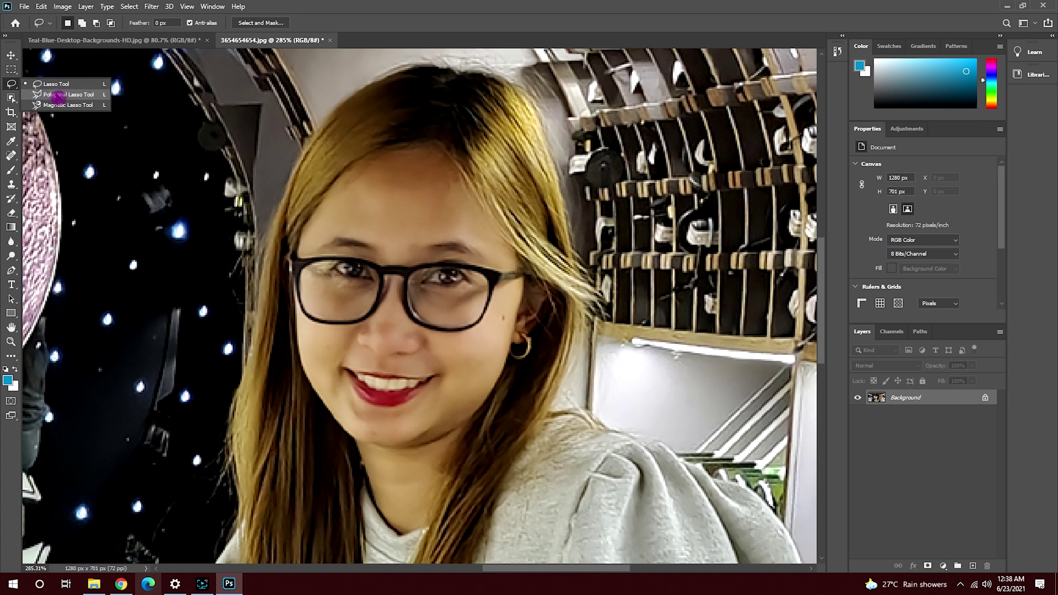
pyautogui.click(56, 95)
pyautogui.scroll(2, 557, 154)
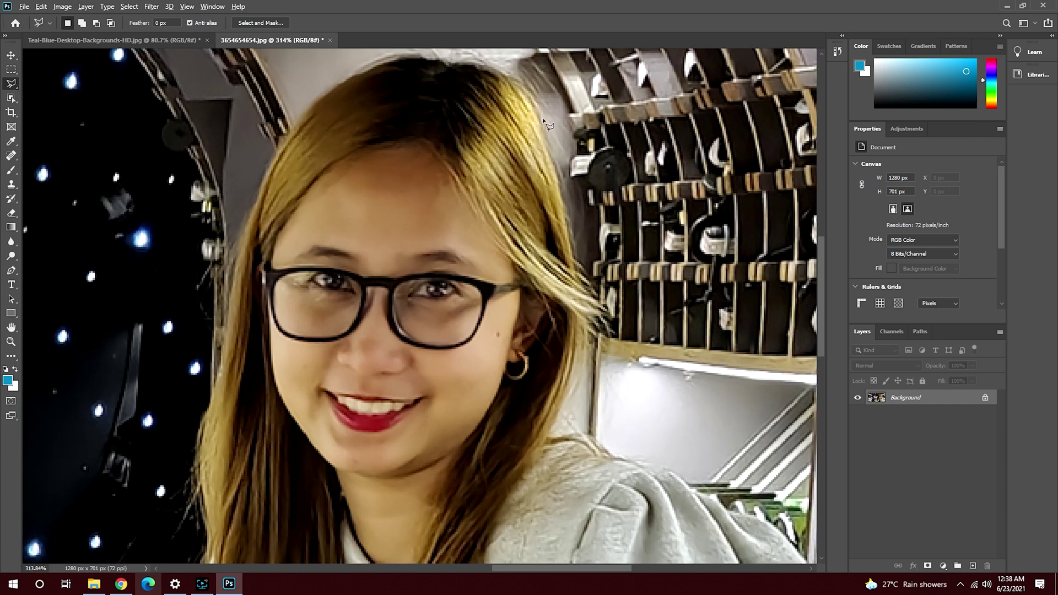
pyautogui.scroll(2, 543, 118)
pyautogui.scroll(1, 537, 124)
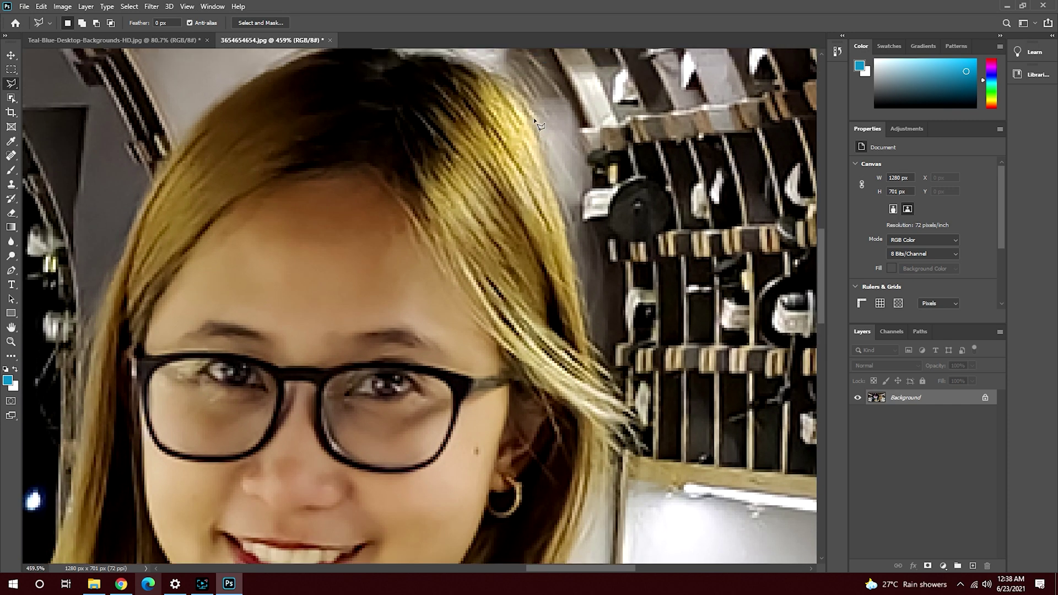
pyautogui.click(532, 118)
pyautogui.scroll(-5, 580, 285)
pyautogui.hscroll(5, 441, 470)
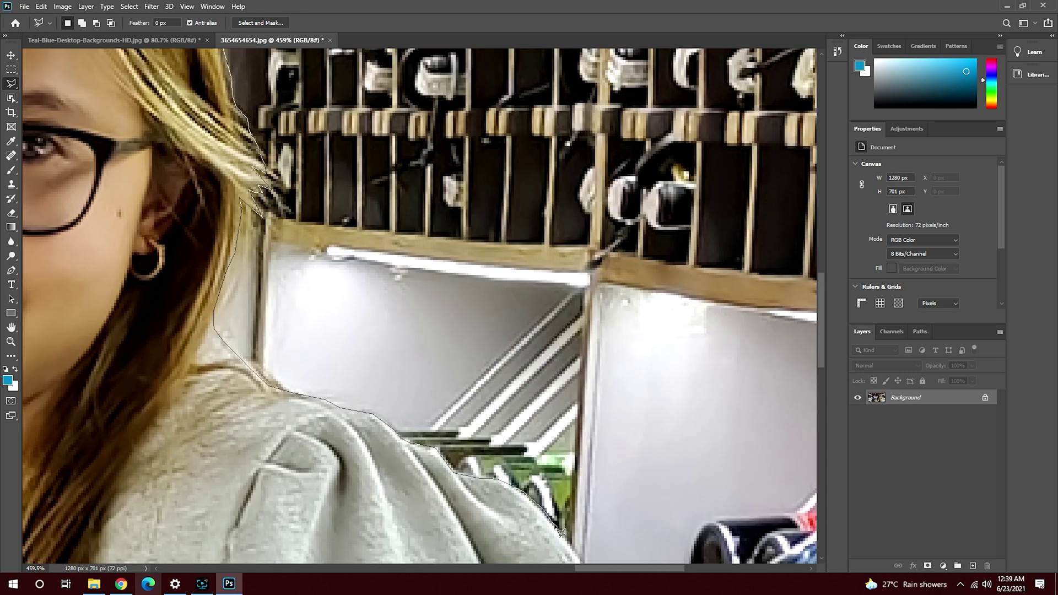
pyautogui.scroll(-3, 566, 533)
pyautogui.scroll(-3, 641, 463)
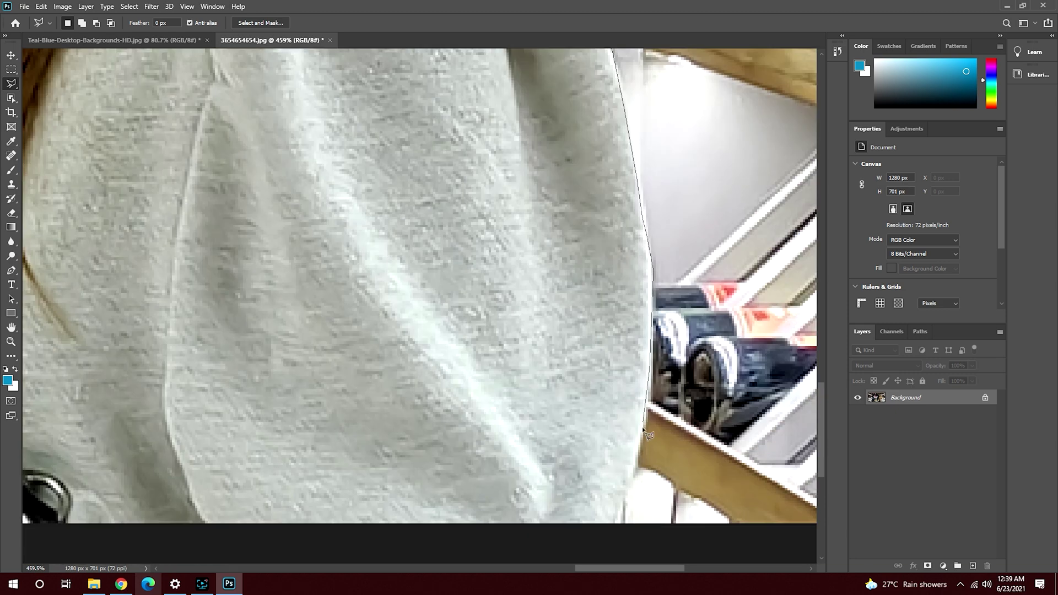
pyautogui.scroll(-3, 603, 496)
pyautogui.hscroll(-5, 513, 421)
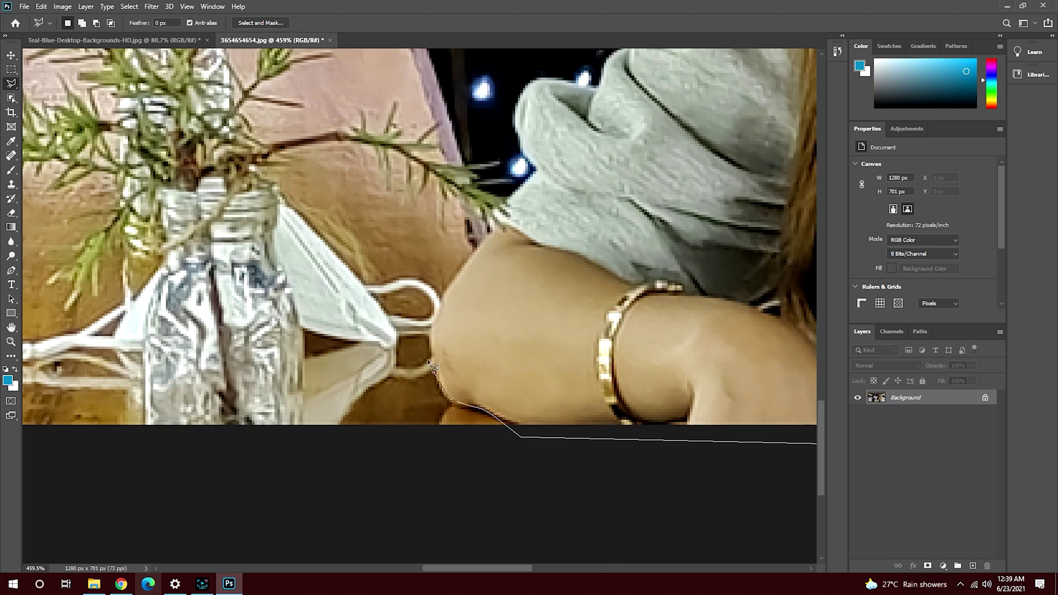
pyautogui.scroll(3, 541, 178)
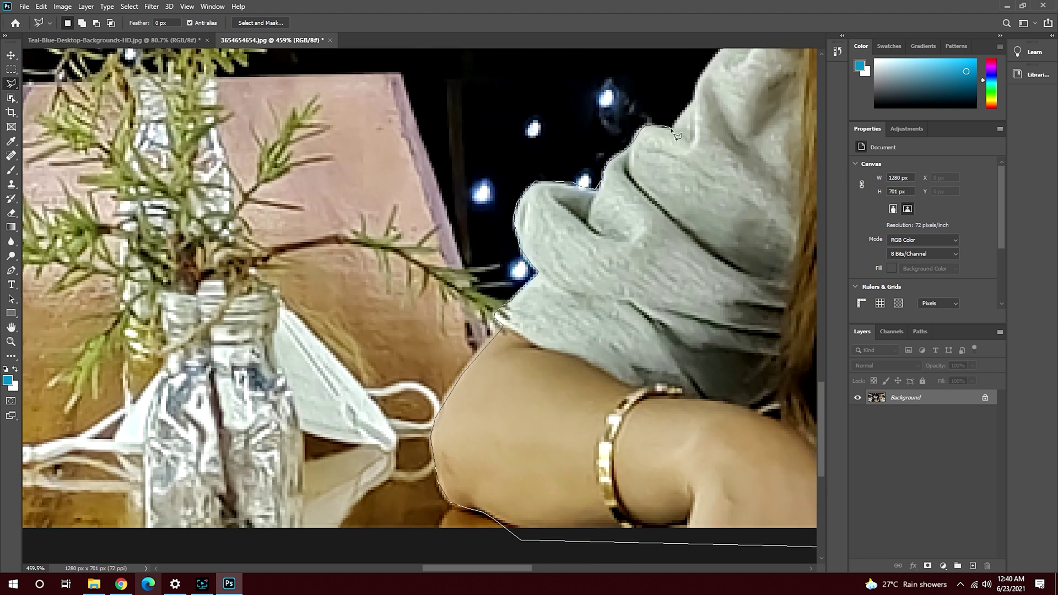
pyautogui.hscroll(3, 578, 247)
pyautogui.scroll(3, 387, 362)
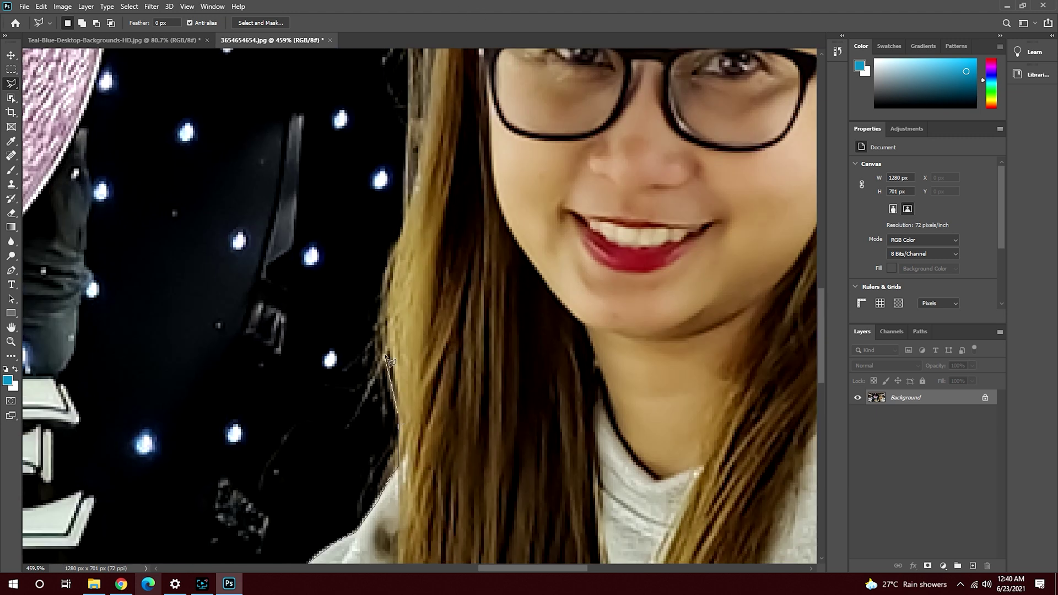
pyautogui.scroll(3, 387, 361)
pyautogui.scroll(3, 439, 305)
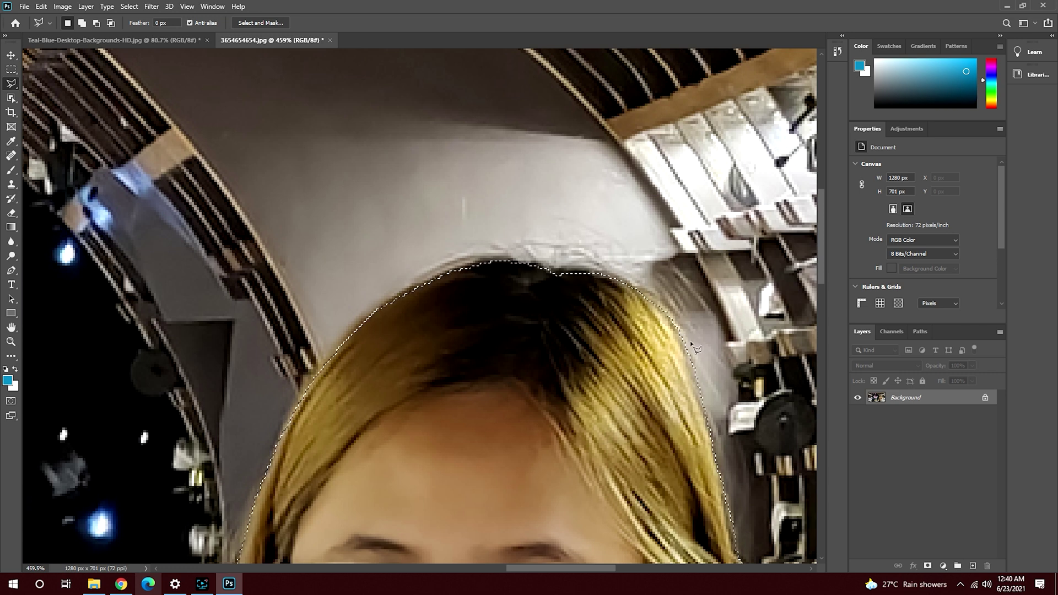
pyautogui.scroll(-1, 689, 342)
pyautogui.scroll(-2, 733, 349)
pyautogui.scroll(-2, 734, 348)
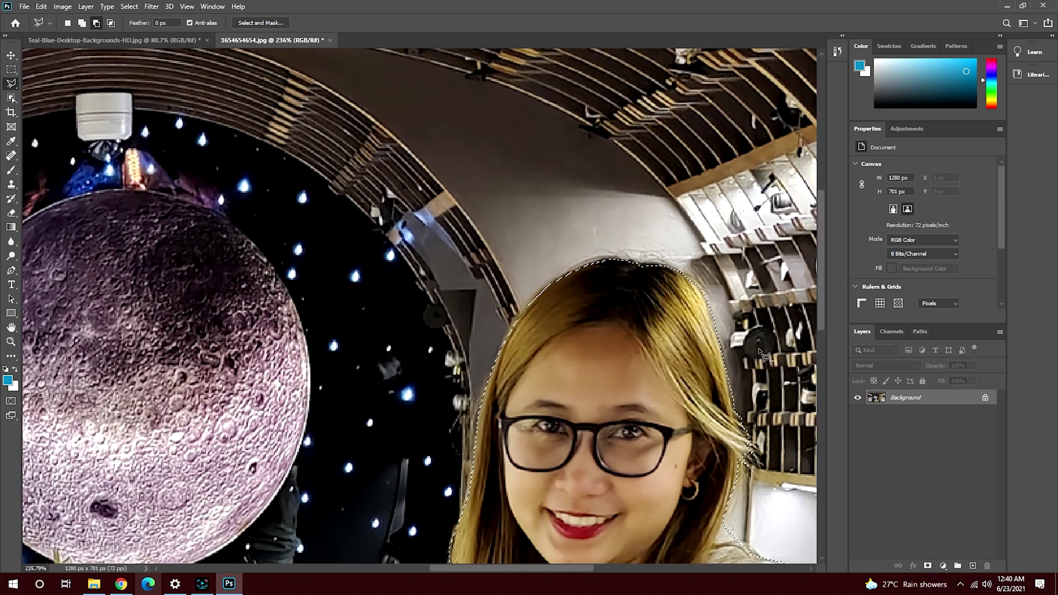
pyautogui.scroll(-1, 731, 439)
pyautogui.scroll(-1, 731, 440)
pyautogui.hscroll(3, 419, 289)
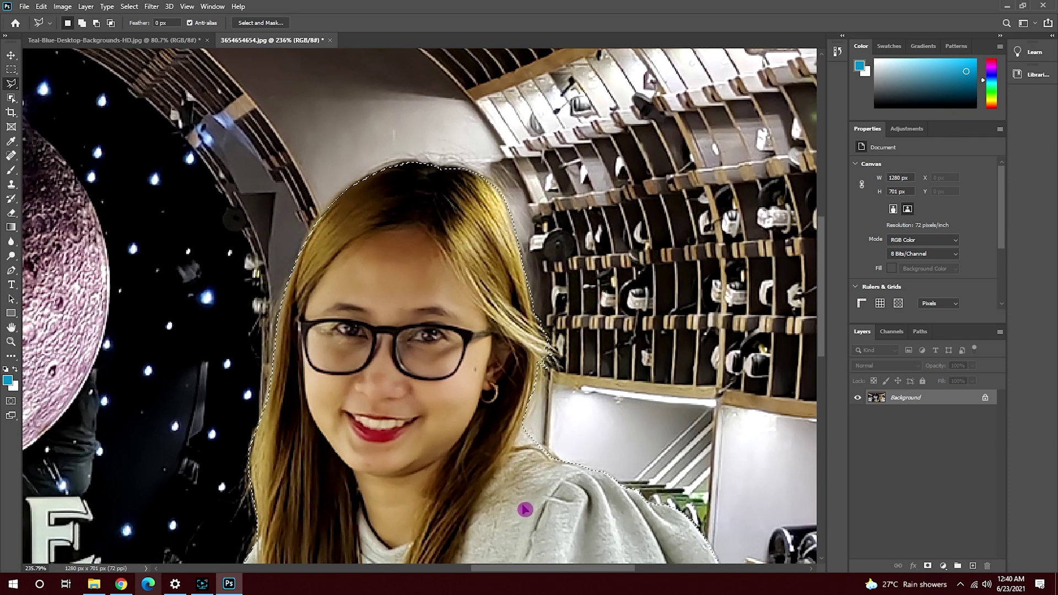
pyautogui.rightClick(522, 505)
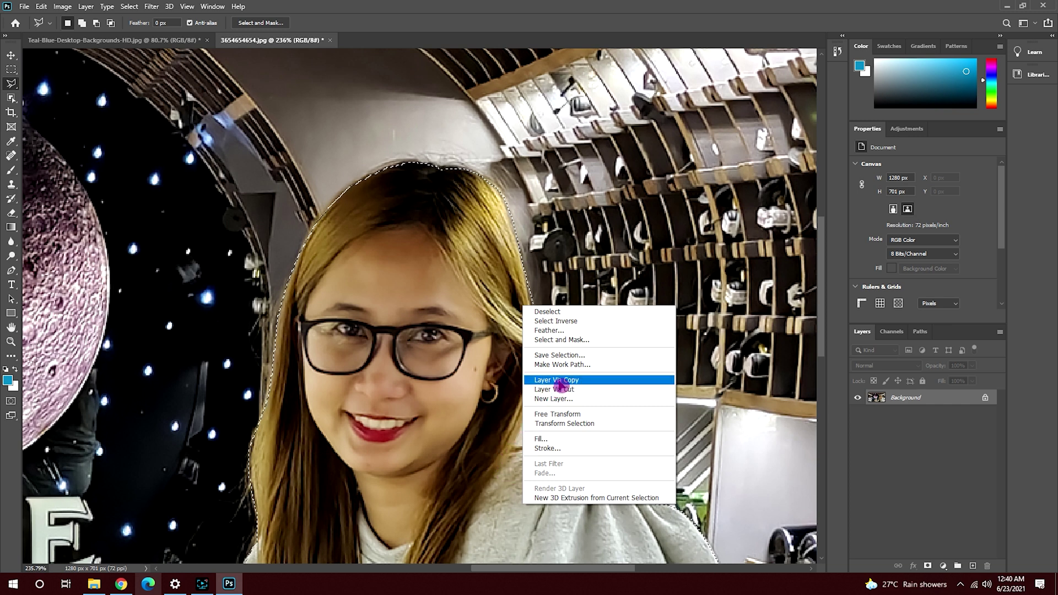
# - Copy the woman to a new layer, hide the Background layer, and drag her out
pyautogui.click(560, 382)
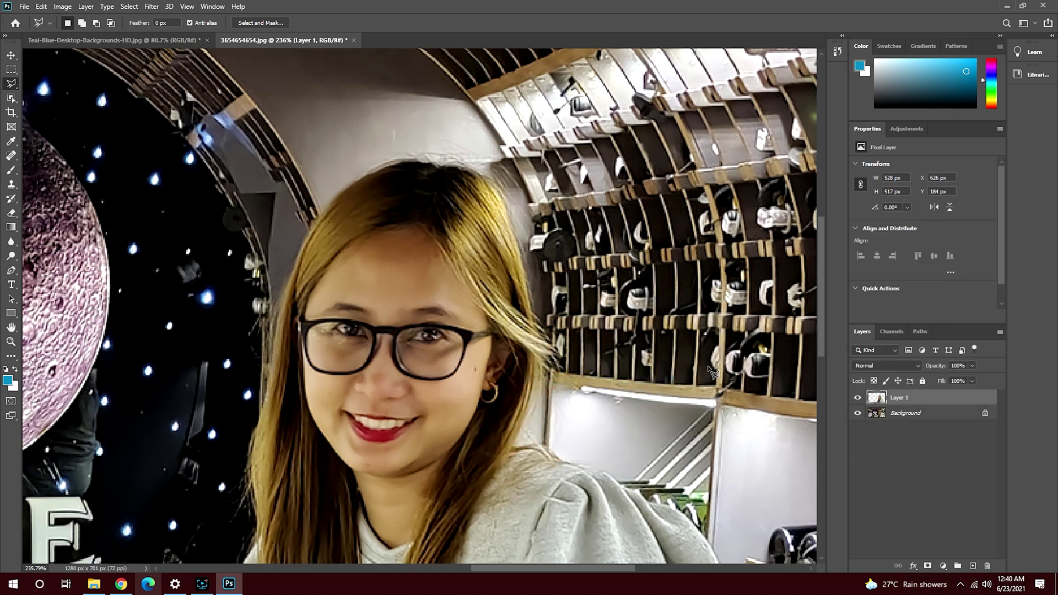
pyautogui.click(857, 412)
pyautogui.scroll(-2, 700, 360)
pyautogui.scroll(-1, 689, 352)
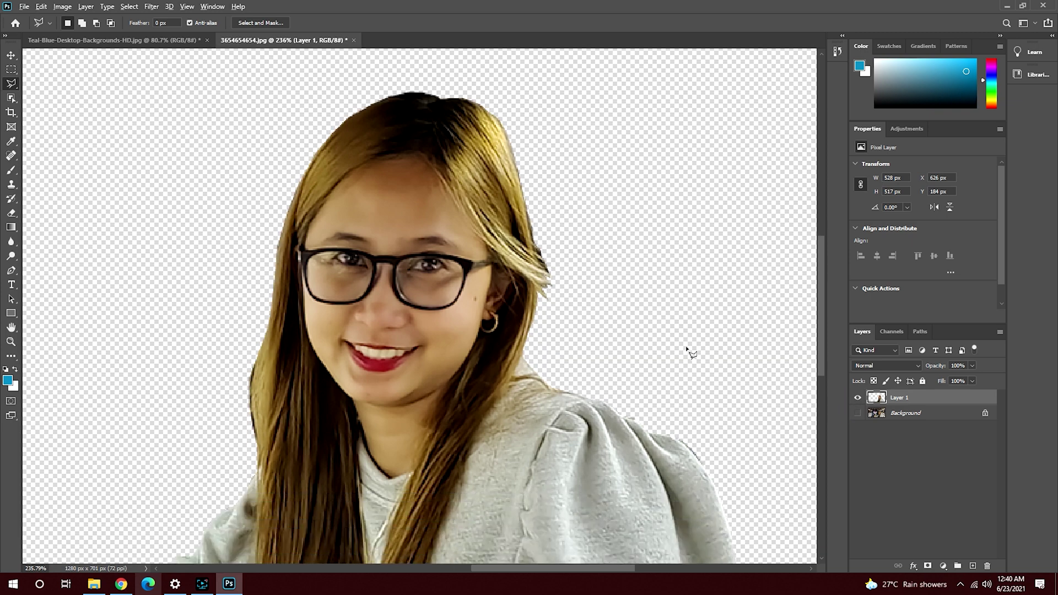
pyautogui.scroll(-3, 670, 348)
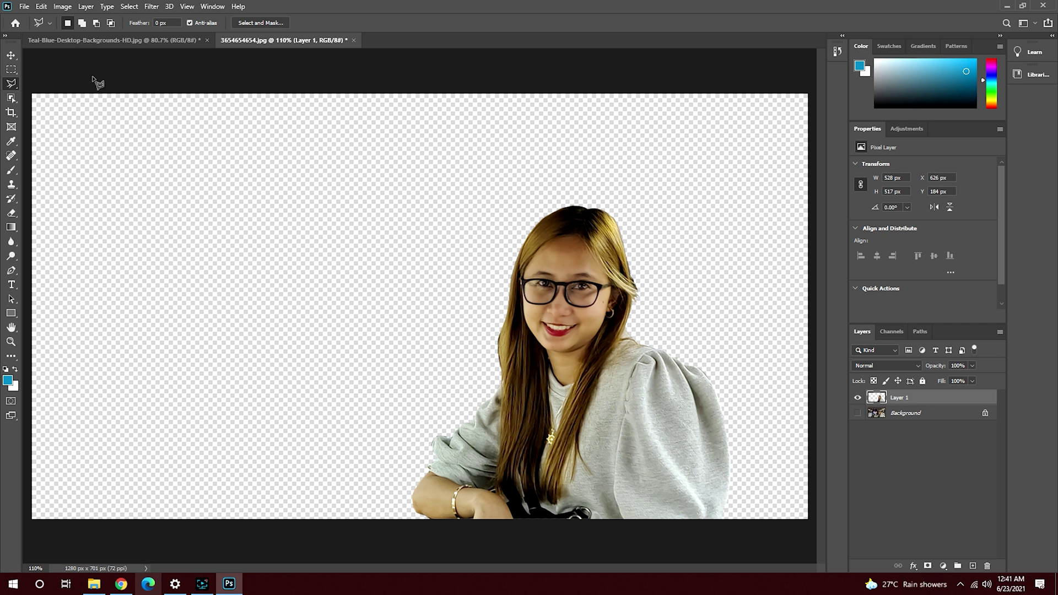
pyautogui.click(12, 55)
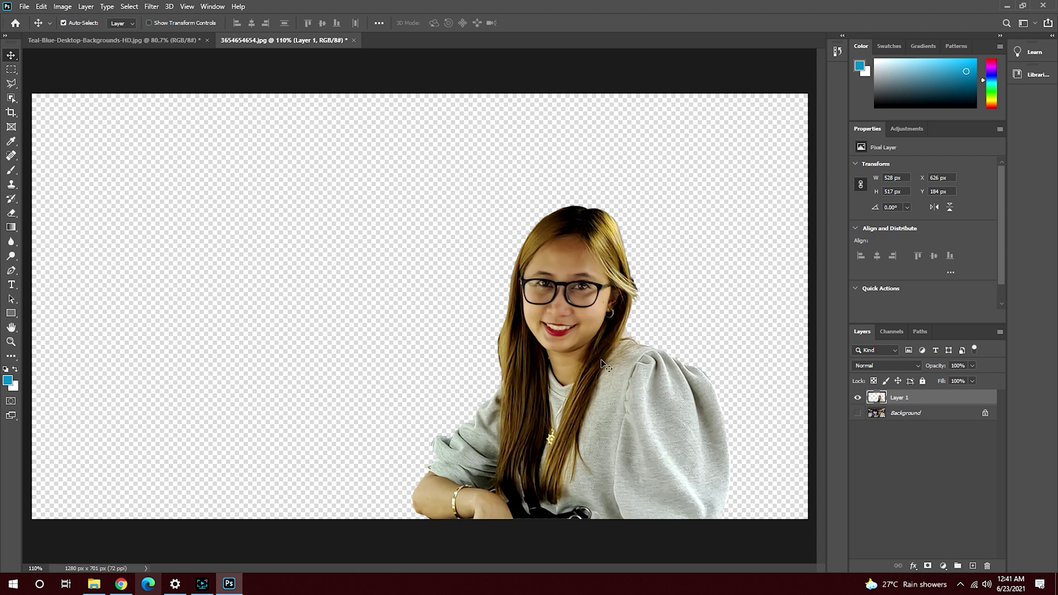
pyautogui.moveTo(604, 365); pyautogui.dragTo(286, 136)
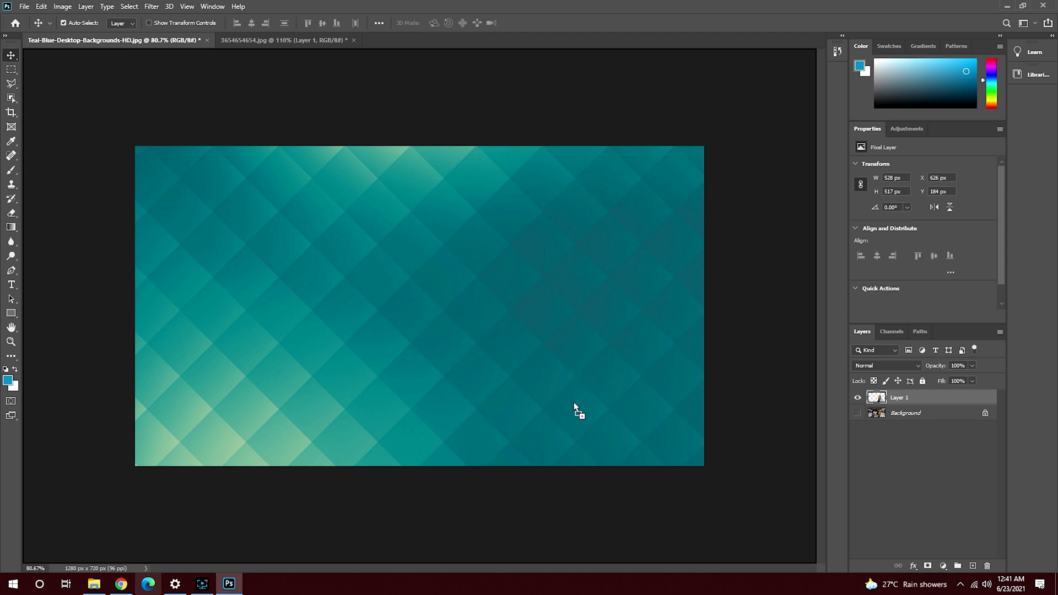
# - Drop the cut-out woman onto the teal background and raise her in the lower right
pyautogui.moveTo(573, 401); pyautogui.dragTo(573, 401)
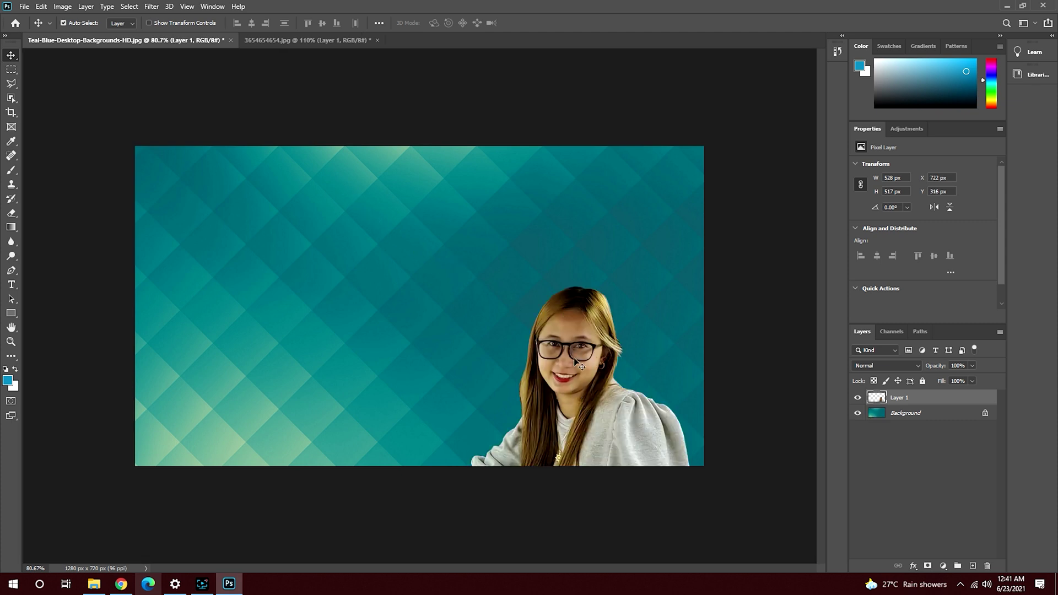
pyautogui.moveTo(590, 384); pyautogui.dragTo(581, 327)
# - Scale the woman upright to about 682 × 668 pixels and shift her right
pyautogui.hotkey('ctrl', 't')
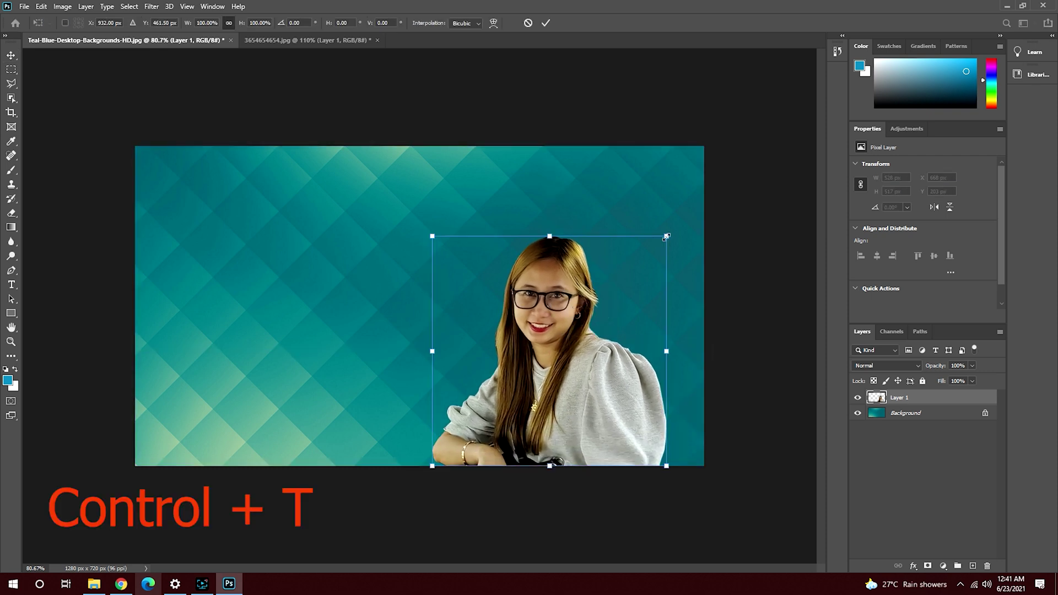
pyautogui.moveTo(432, 237); pyautogui.dragTo(379, 165)
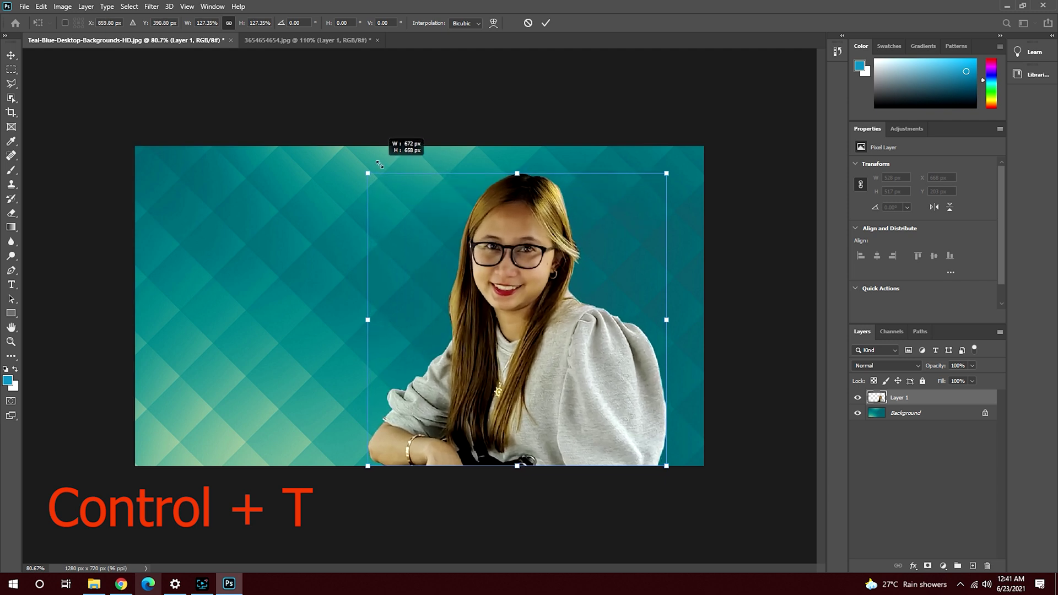
pyautogui.moveTo(379, 165); pyautogui.dragTo(480, 139)
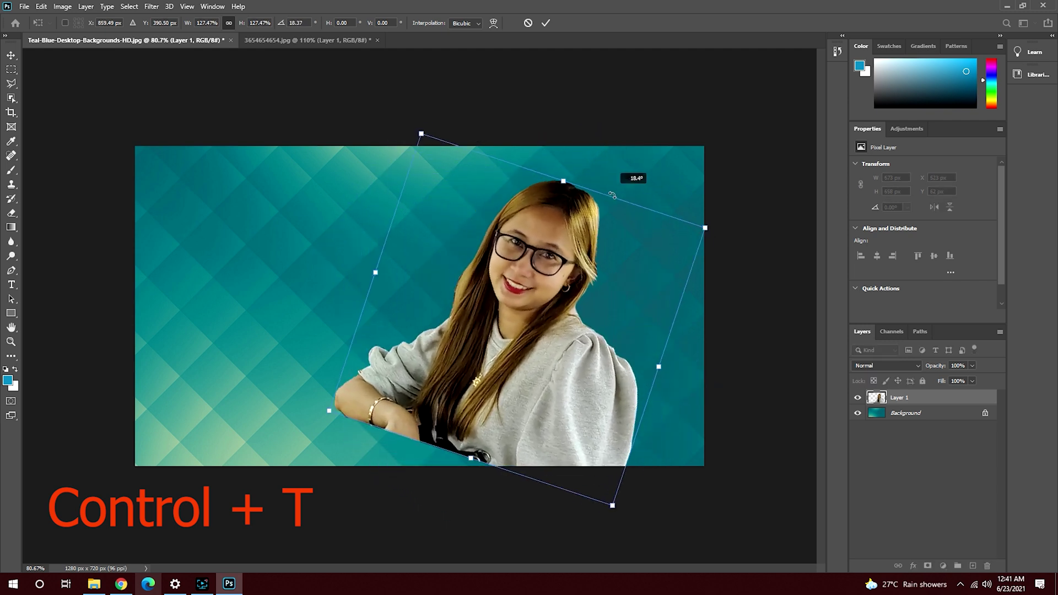
pyautogui.moveTo(480, 139); pyautogui.dragTo(570, 149)
pyautogui.moveTo(669, 176); pyautogui.dragTo(670, 169)
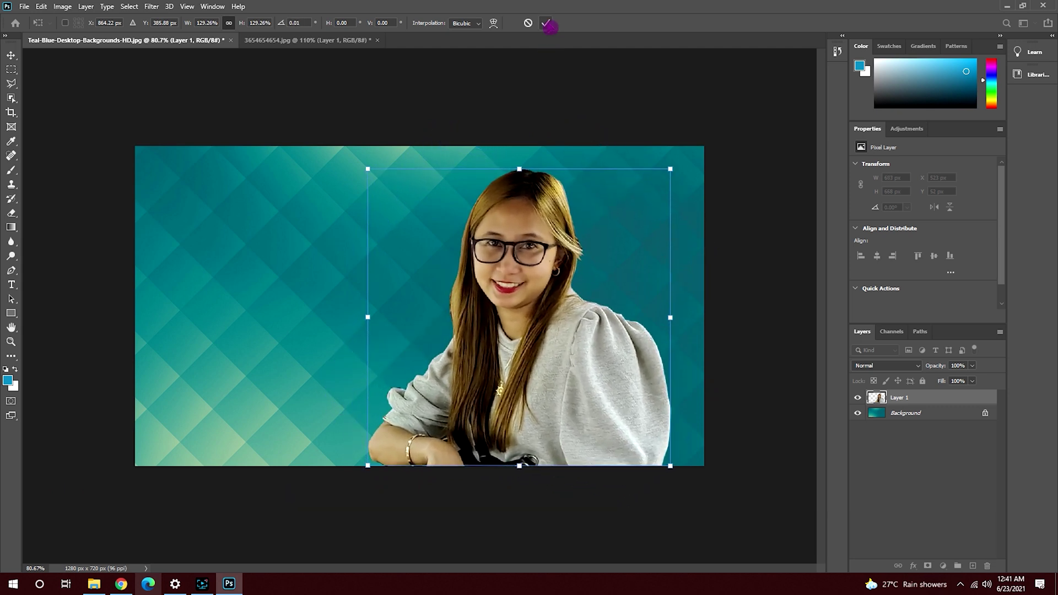
pyautogui.click(547, 24)
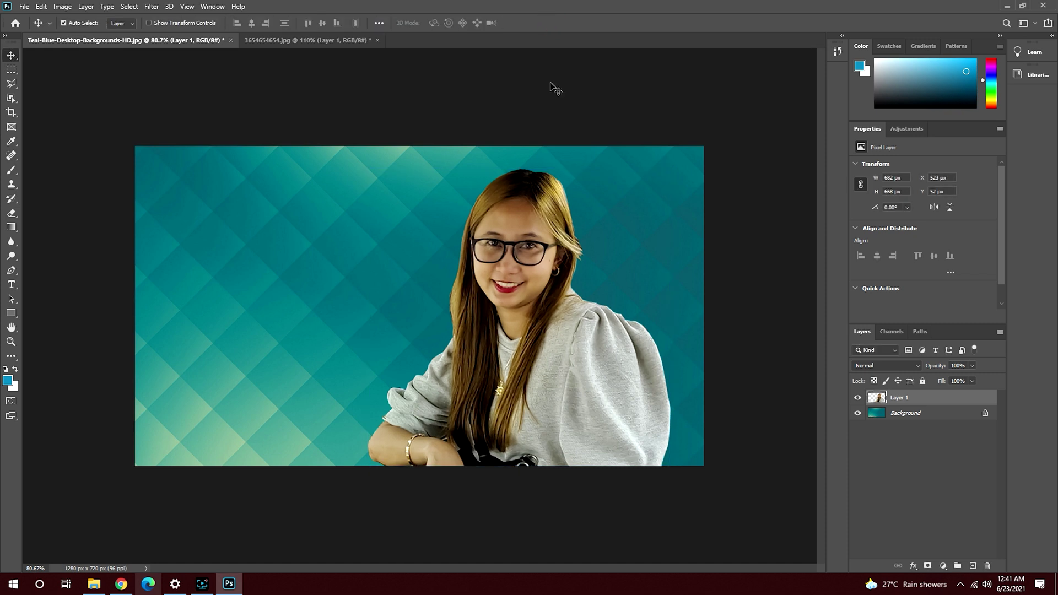
pyautogui.moveTo(555, 222); pyautogui.dragTo(592, 222)
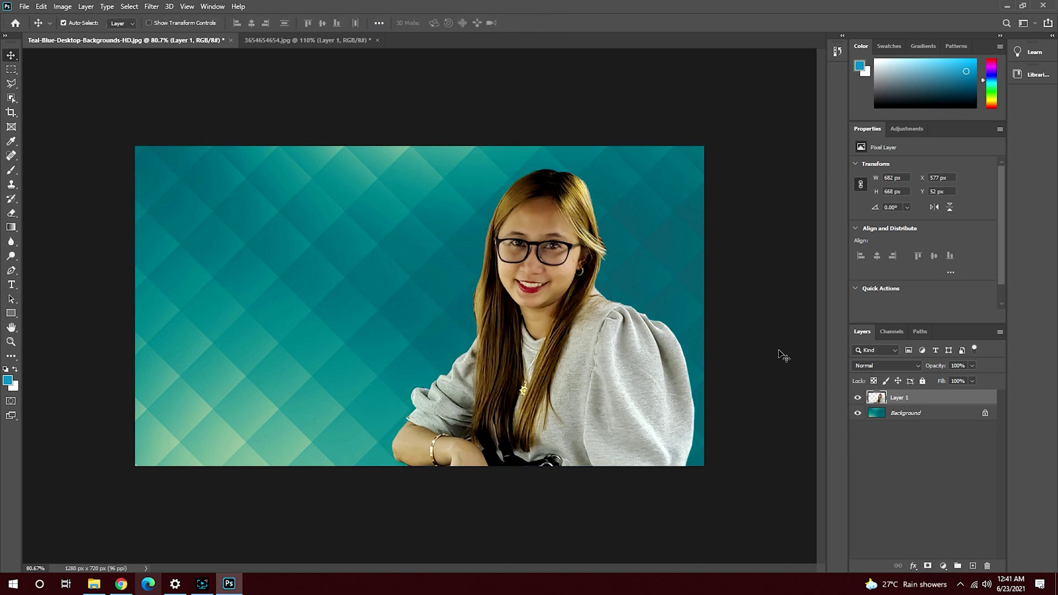
# - Add a 10 px white stroke to the woman's layer in Blending Options
pyautogui.rightClick(879, 397)
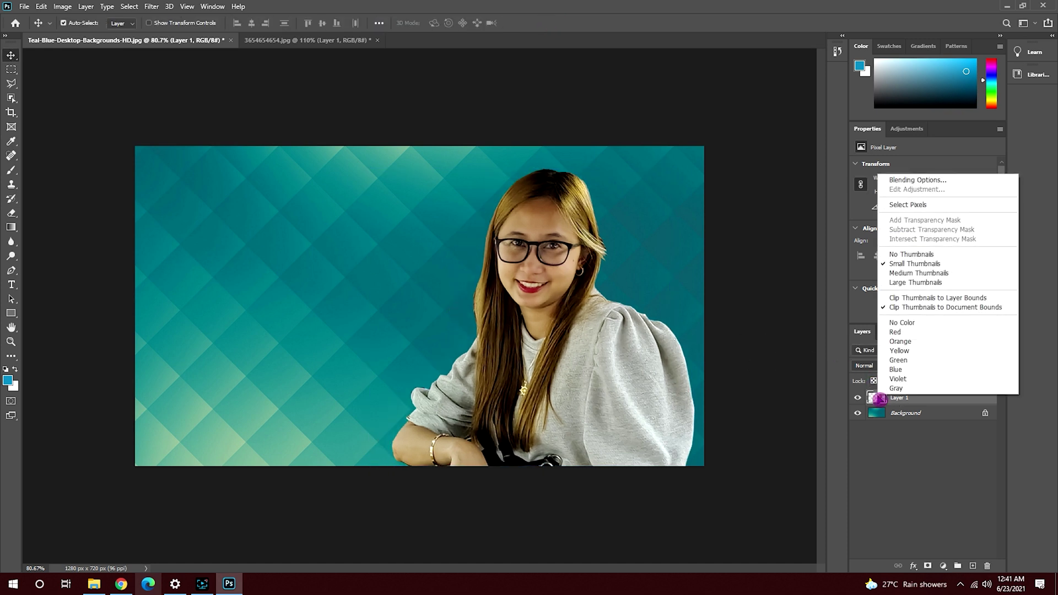
pyautogui.click(917, 180)
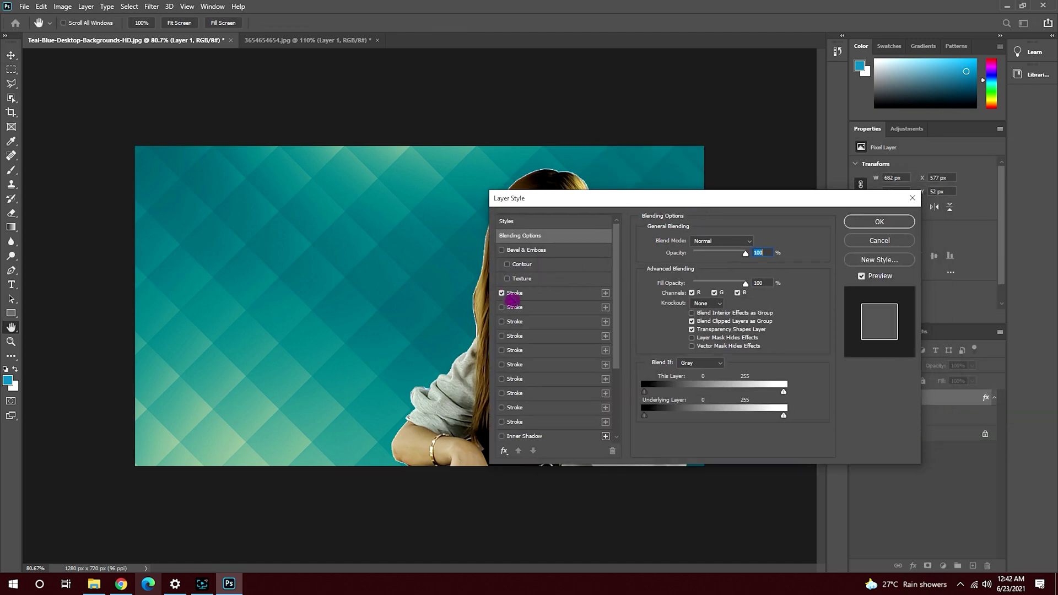
pyautogui.click(661, 306)
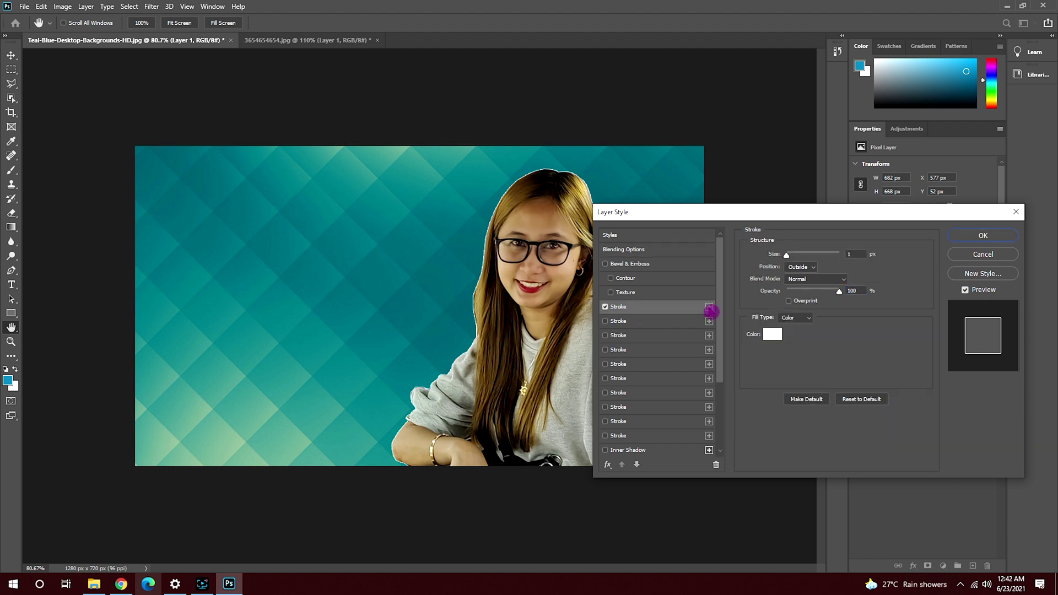
pyautogui.moveTo(785, 254); pyautogui.dragTo(791, 257)
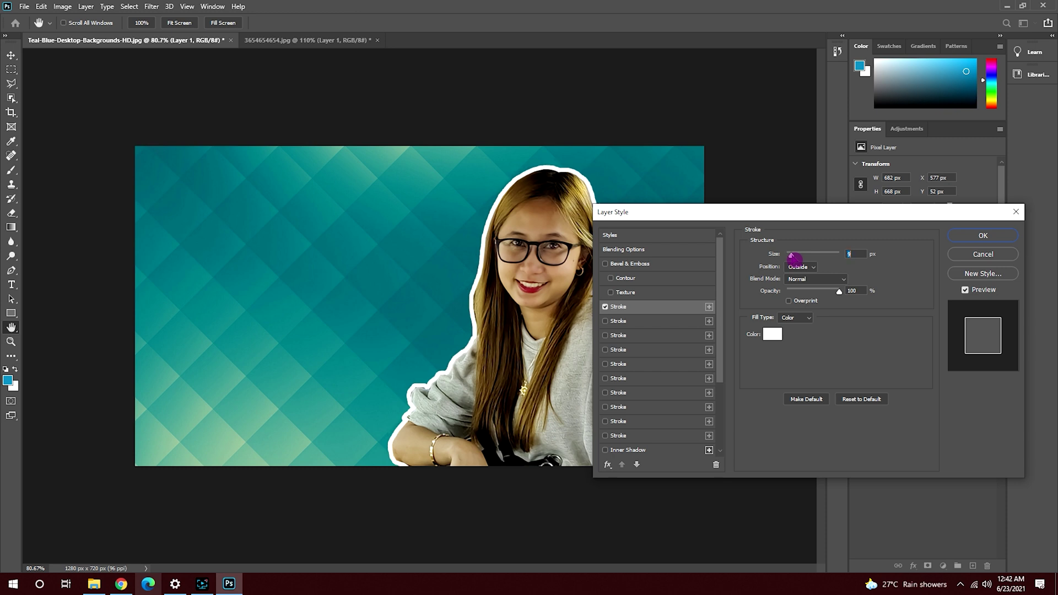
pyautogui.moveTo(793, 257); pyautogui.dragTo(796, 257)
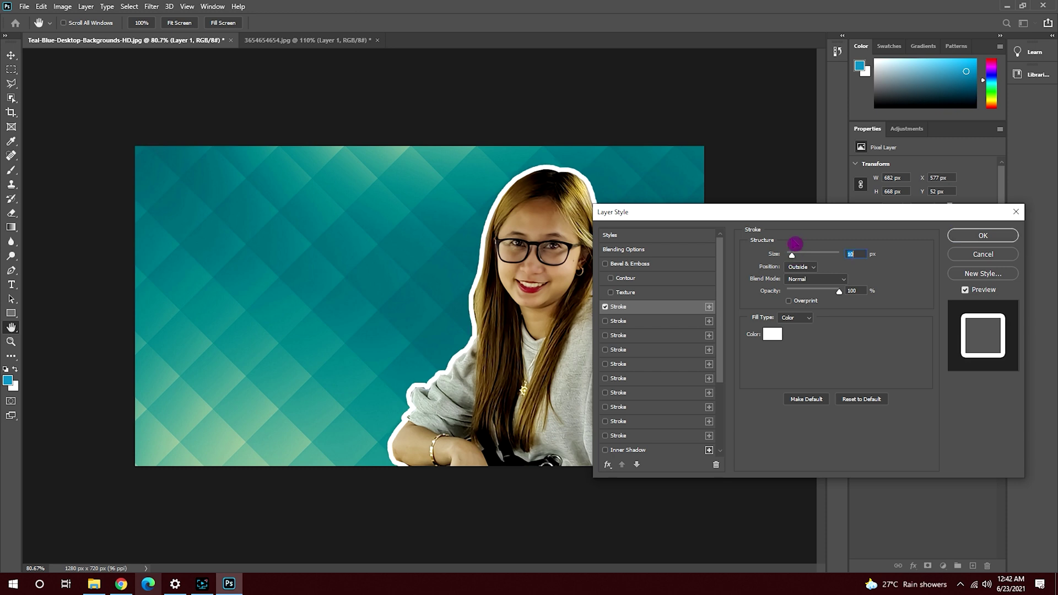
pyautogui.moveTo(794, 218); pyautogui.dragTo(743, 214)
pyautogui.scroll(-5, 673, 376)
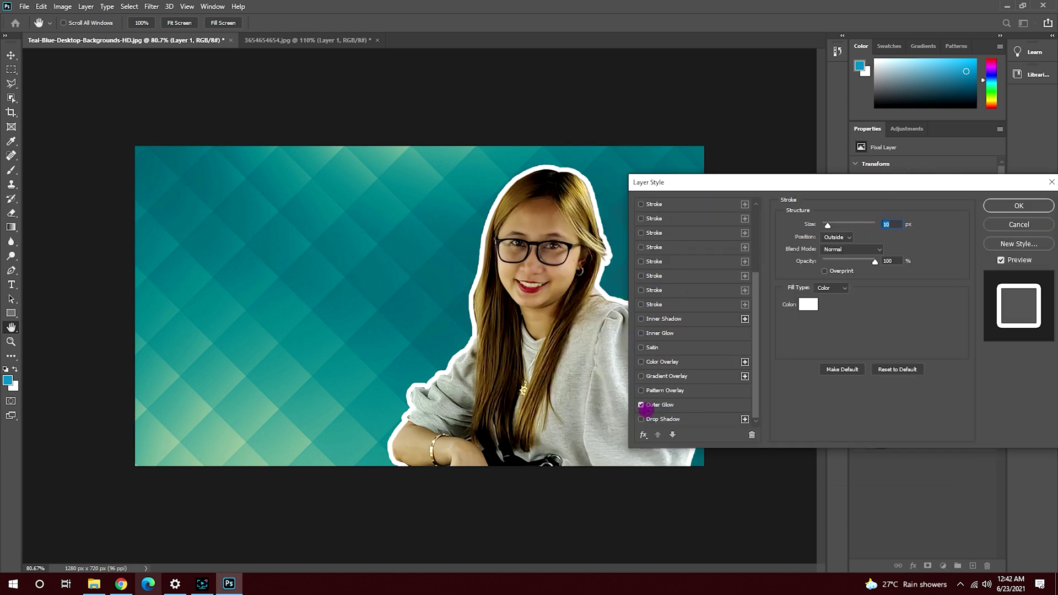
# - Add a wide, bright white outer glow around the woman
pyautogui.click(643, 405)
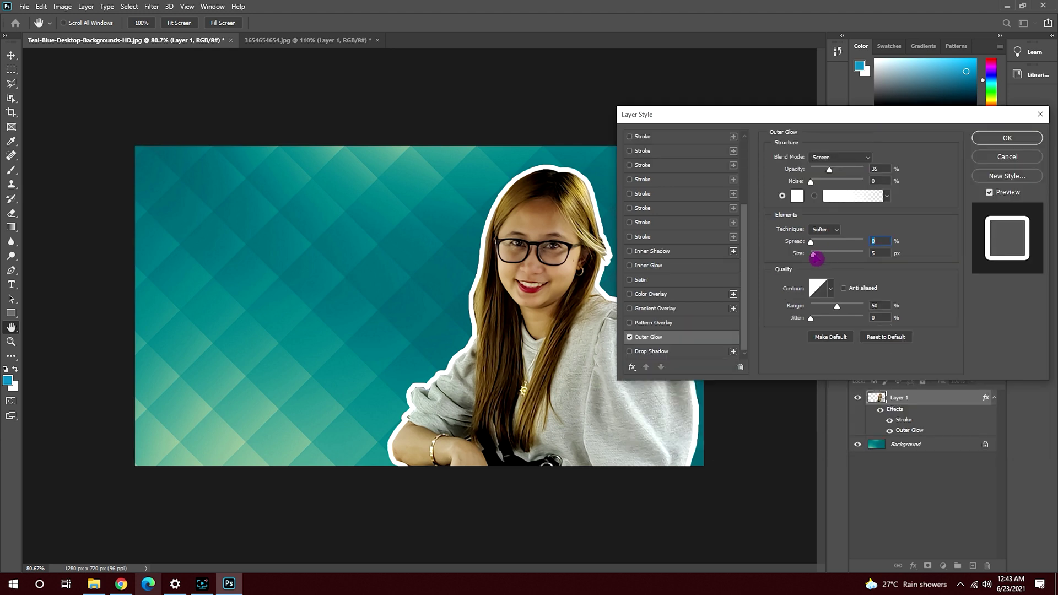
pyautogui.moveTo(813, 254); pyautogui.dragTo(839, 263)
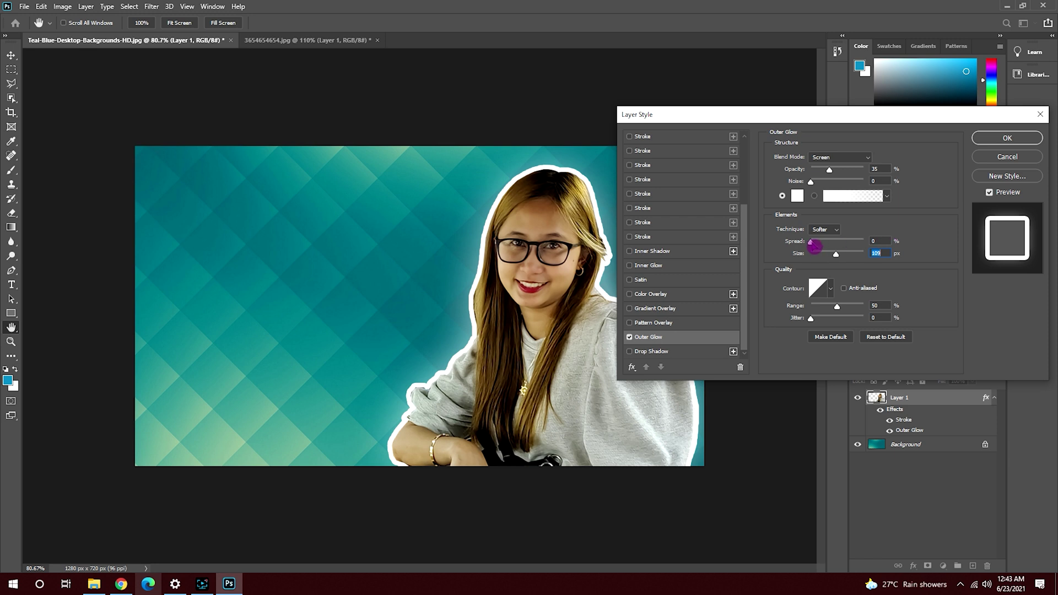
pyautogui.moveTo(810, 242); pyautogui.dragTo(832, 248)
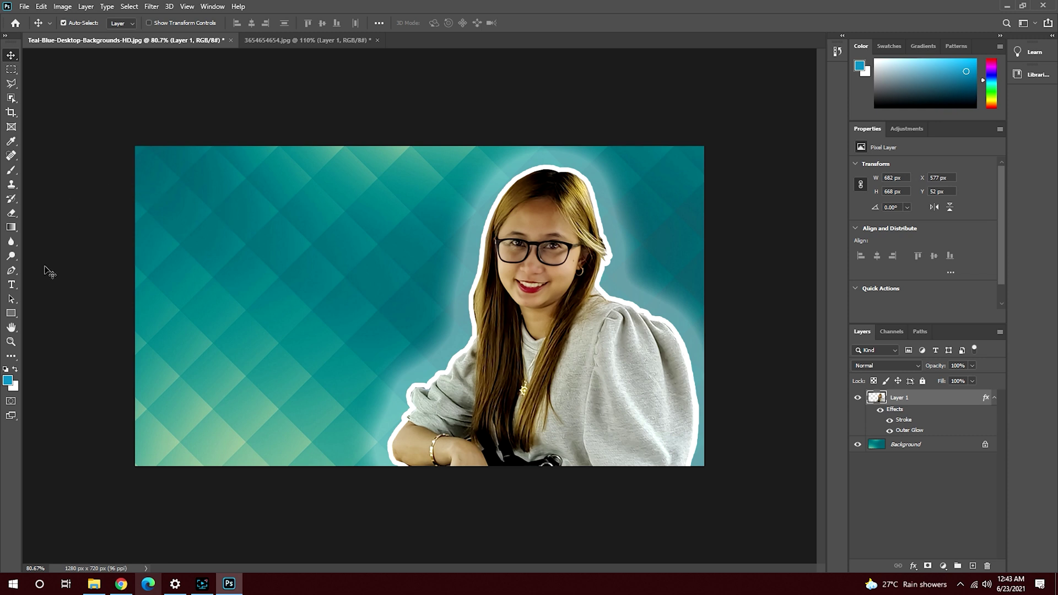
pyautogui.click(11, 285)
# - Add a bold black YOUTUBE line top-left in Berlin Sans FB Demi and start THUMBNAIL below
pyautogui.click(13, 283)
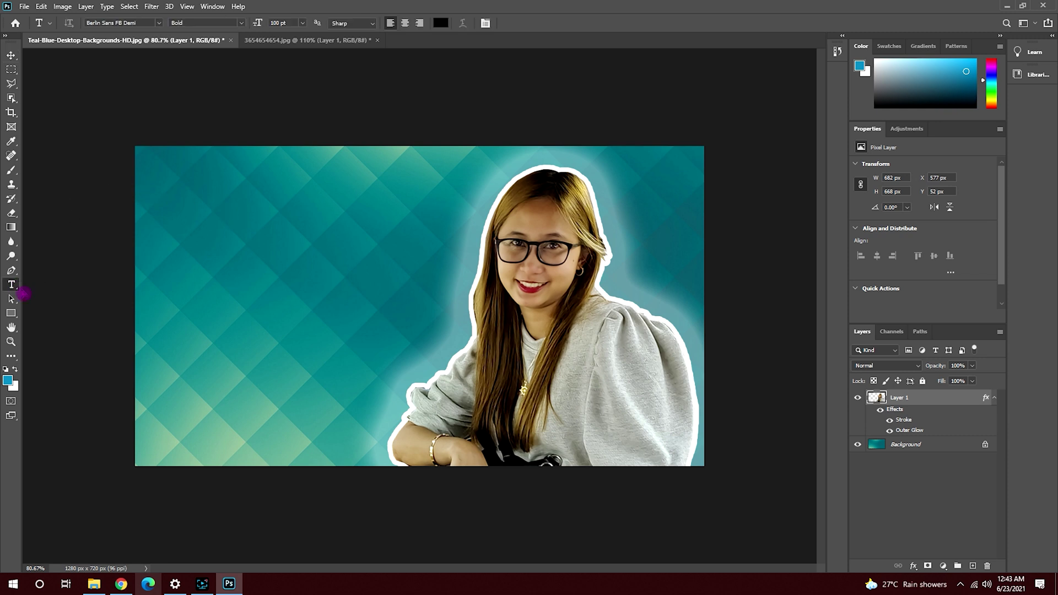
pyautogui.click(170, 204)
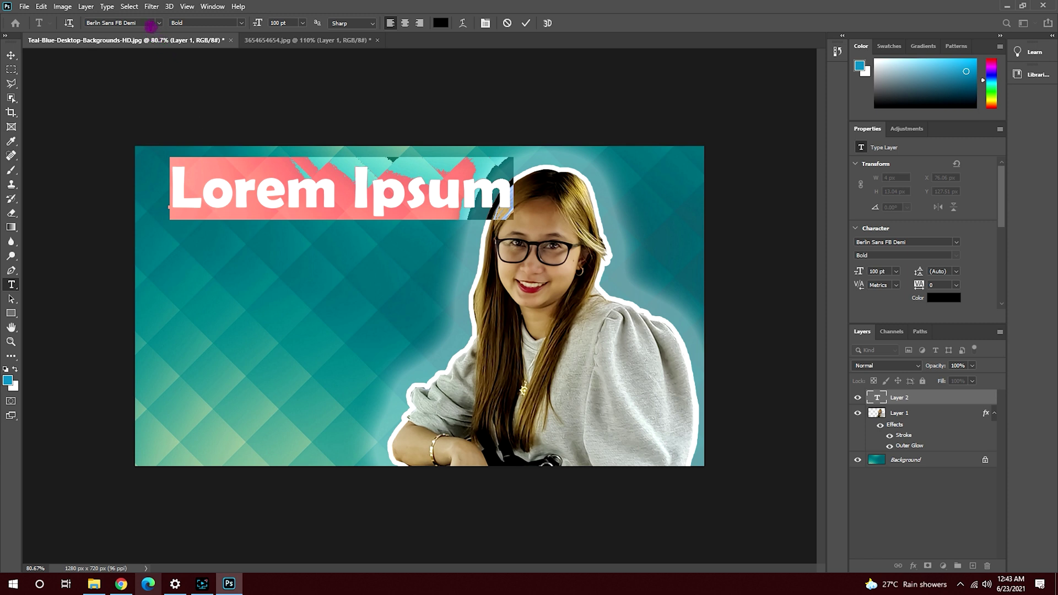
pyautogui.click(159, 24)
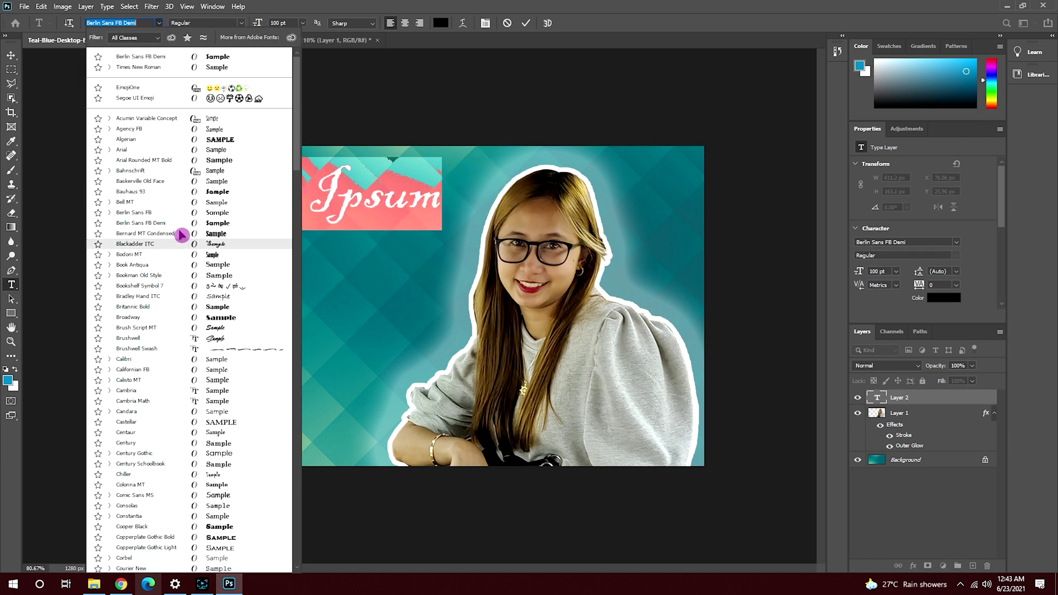
pyautogui.press('Escape')
pyautogui.write('YOUTUBE')
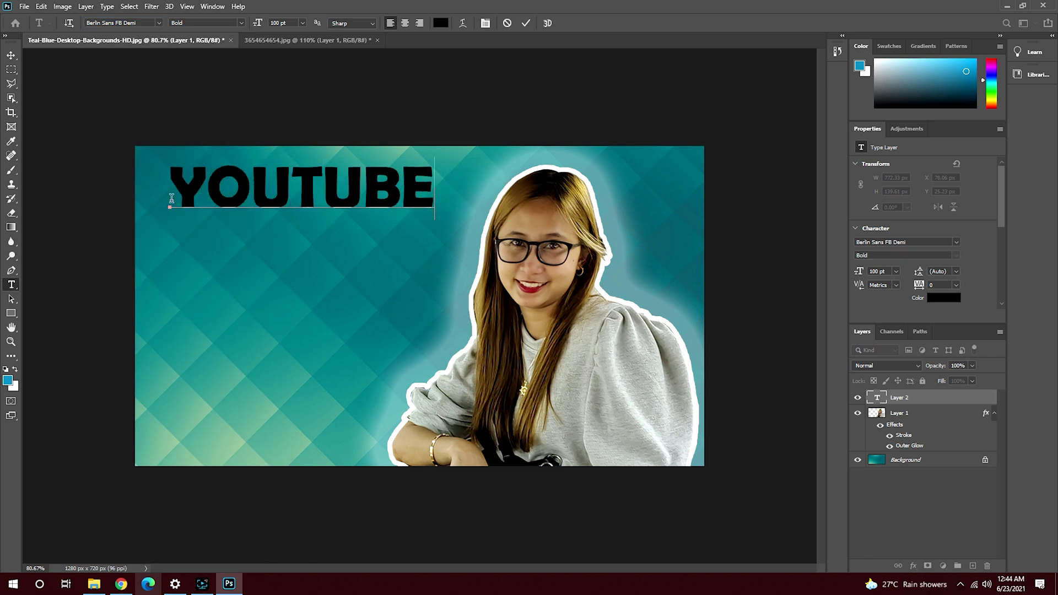
pyautogui.hotkey('ctrl', 'Return')
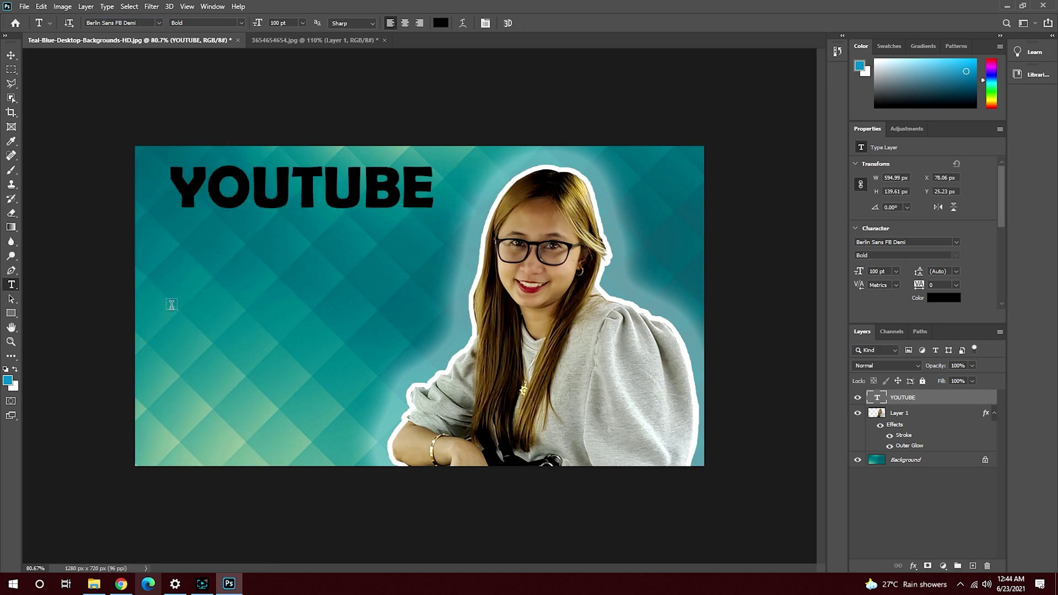
pyautogui.click(172, 305)
pyautogui.write('THUM')
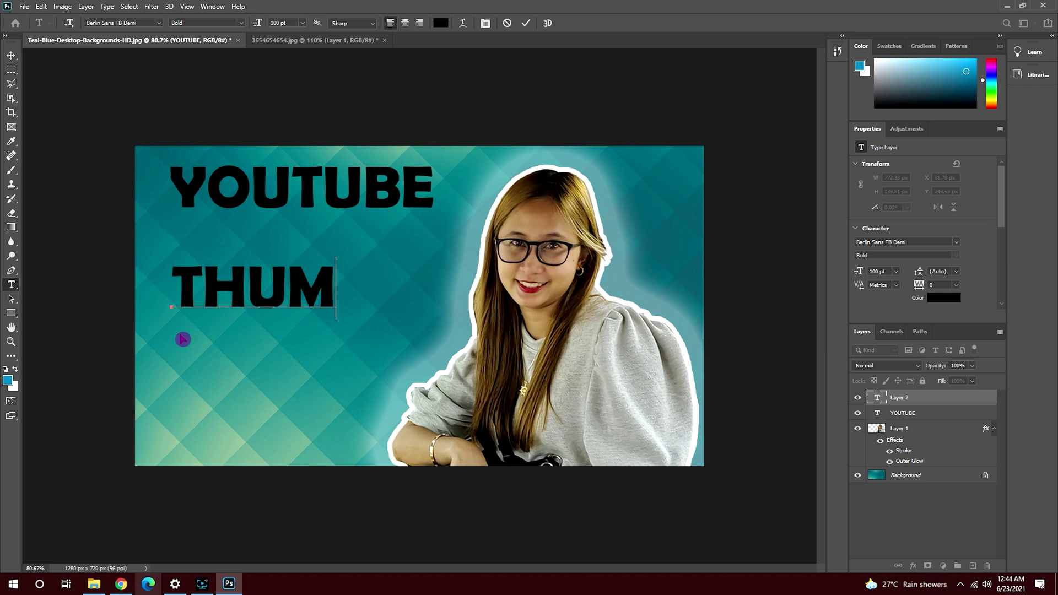
pyautogui.write('BNAIL')
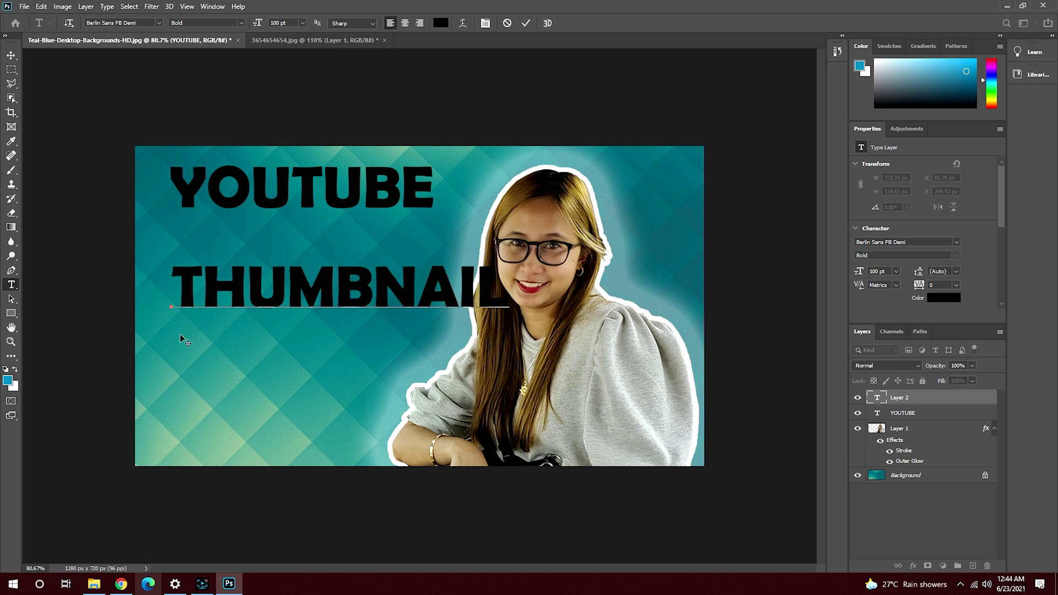
# - Reposition THUMBNAIL and lower YOUTUBE so the two lines stack at the left
pyautogui.click(12, 54)
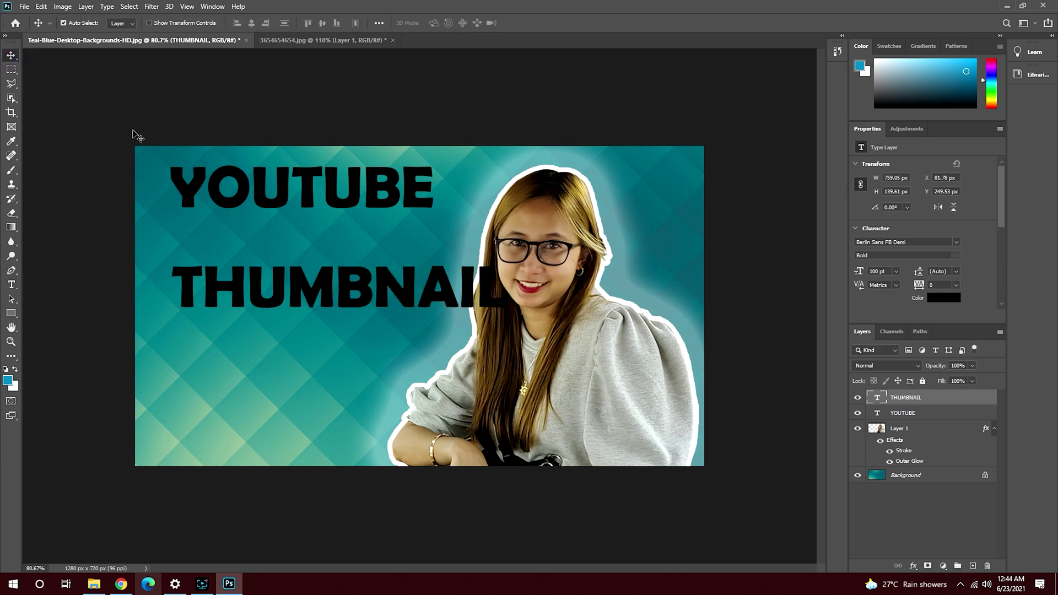
pyautogui.moveTo(274, 272); pyautogui.dragTo(251, 336)
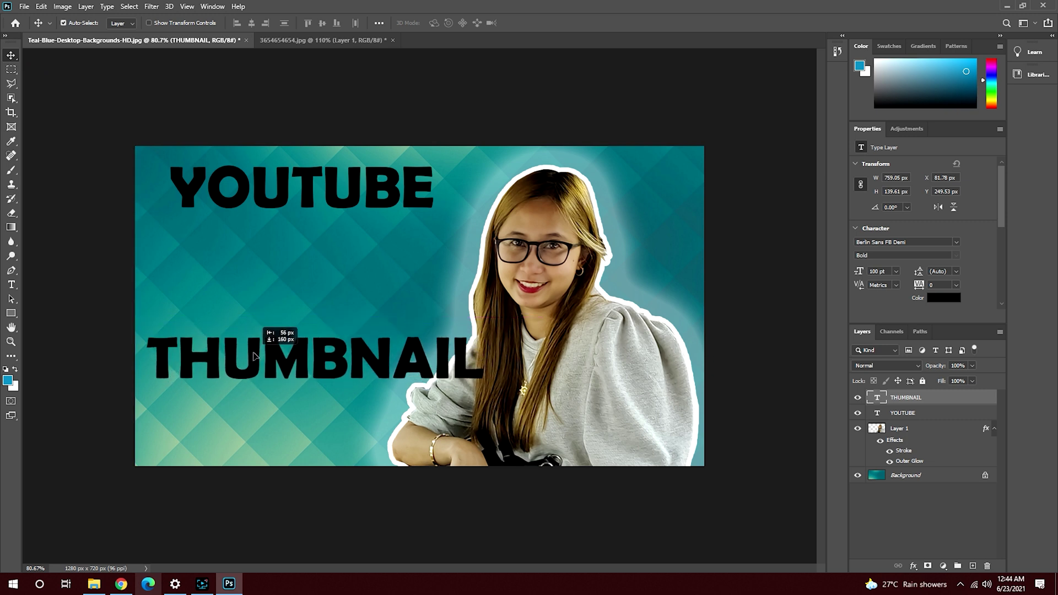
pyautogui.moveTo(250, 335); pyautogui.dragTo(251, 334)
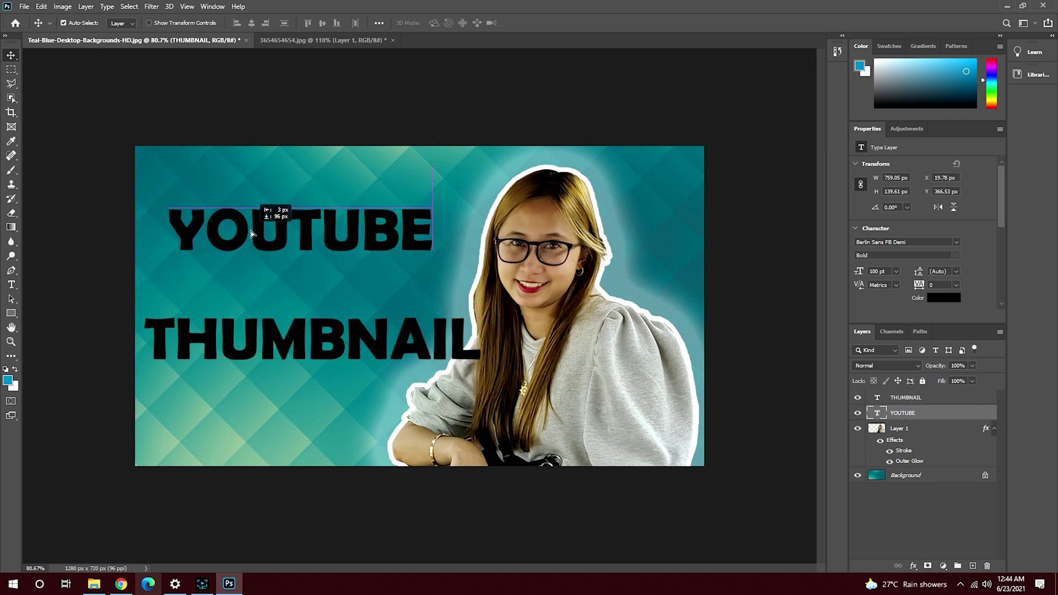
pyautogui.moveTo(255, 193); pyautogui.dragTo(258, 257)
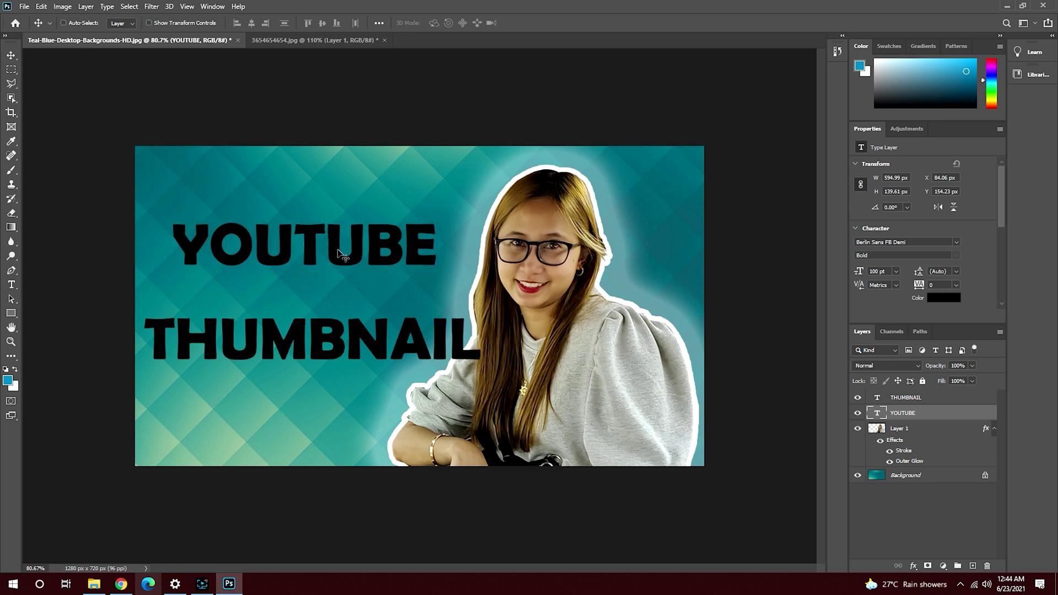
# - Scale YOUTUBE to about 115% clear of the woman, then move THUMBNAIL closer beneath it
pyautogui.hotkey('ctrl', 't')
pyautogui.moveTo(438, 216); pyautogui.dragTo(480, 206)
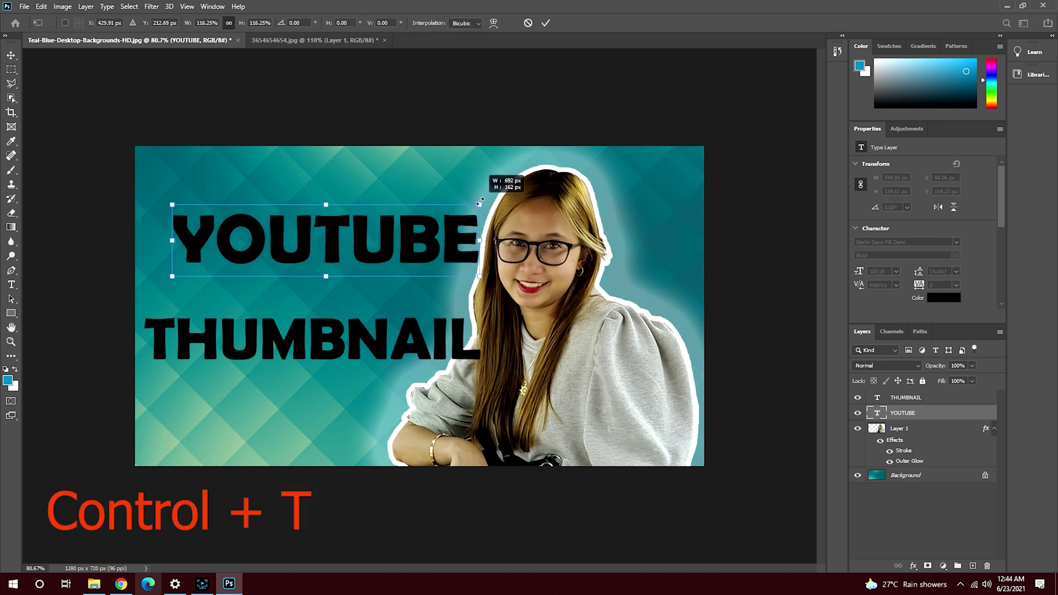
pyautogui.moveTo(380, 243); pyautogui.dragTo(364, 245)
pyautogui.moveTo(465, 209); pyautogui.dragTo(458, 212)
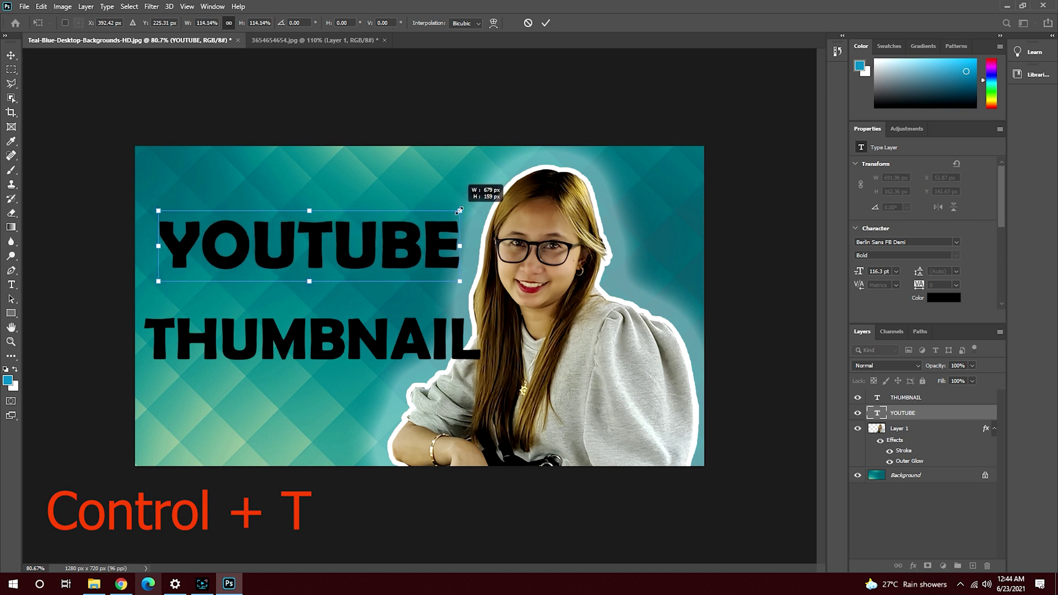
pyautogui.moveTo(458, 212); pyautogui.dragTo(459, 217)
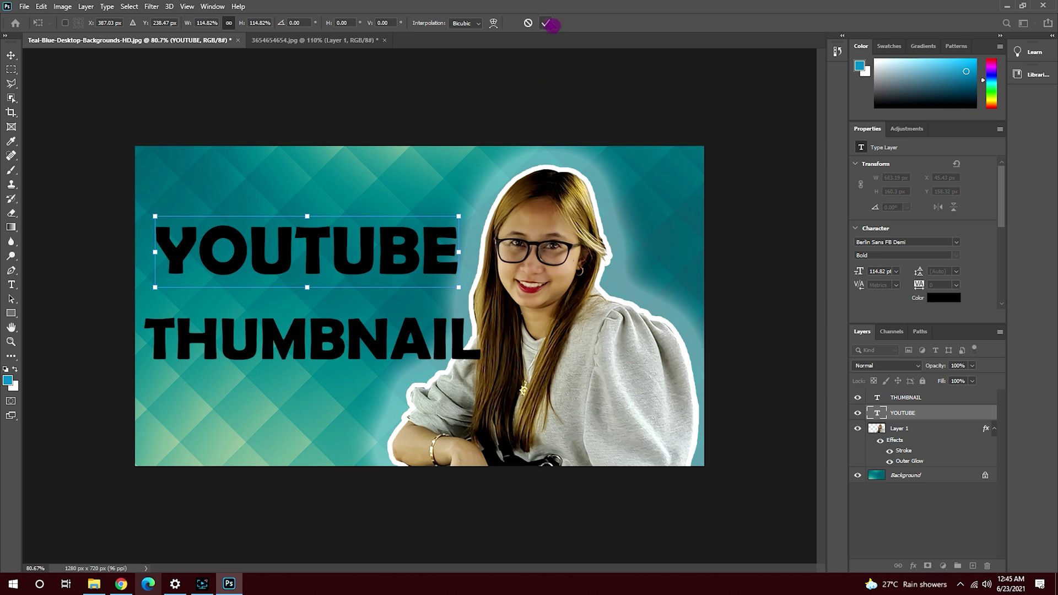
pyautogui.click(546, 23)
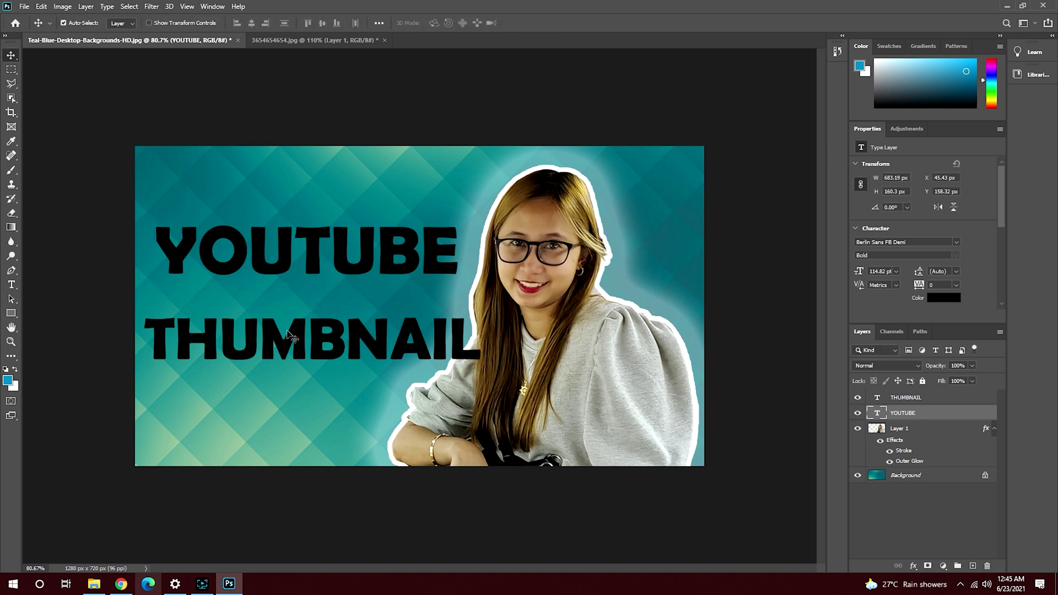
pyautogui.moveTo(291, 338); pyautogui.dragTo(287, 317)
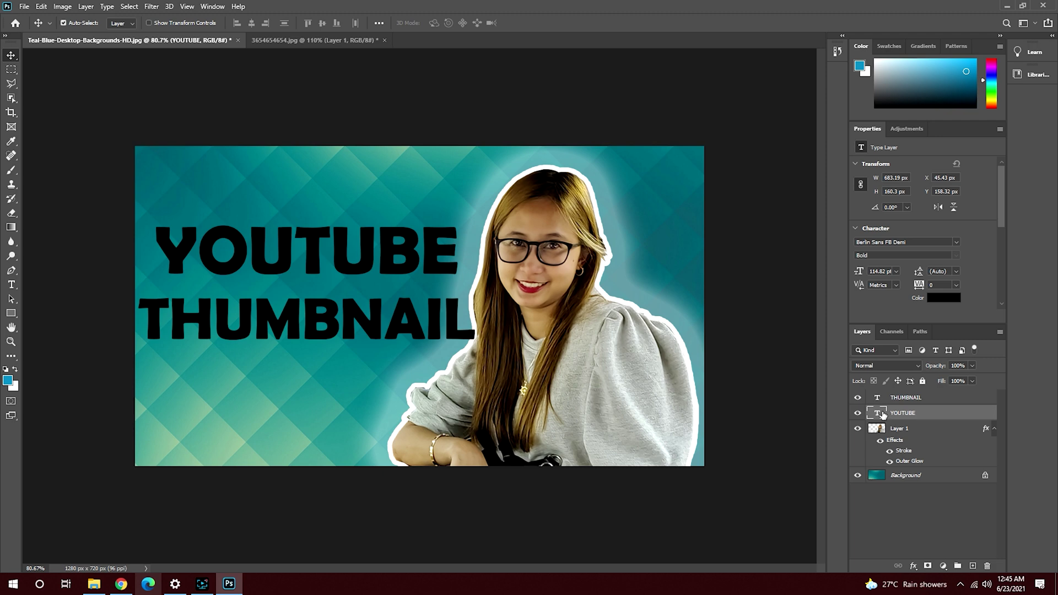
# - Add a 4 px white Stroke to the YOUTUBE text layer after briefly trying red
pyautogui.rightClick(878, 413)
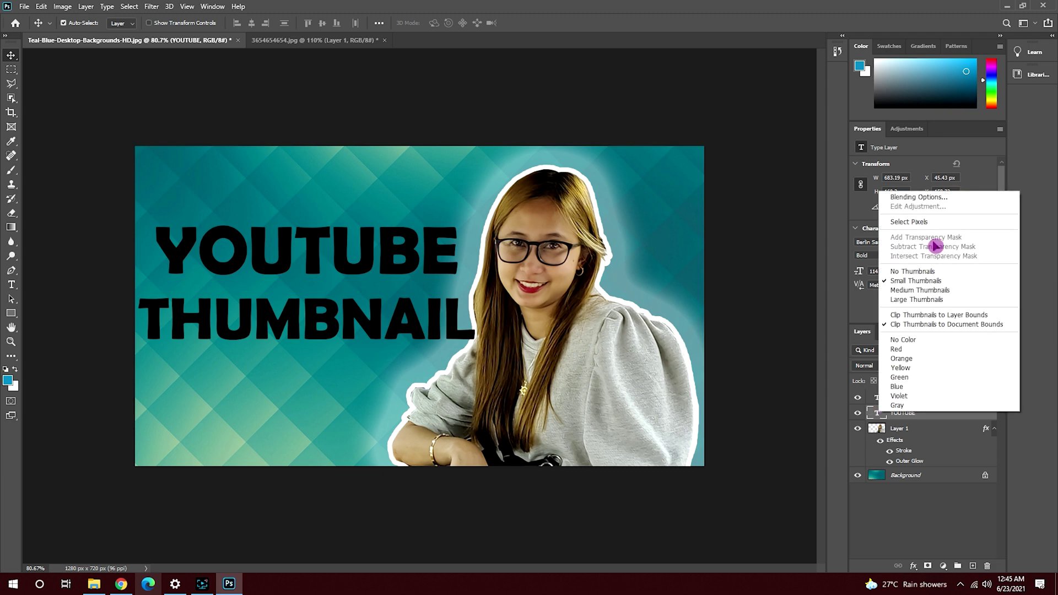
pyautogui.click(918, 197)
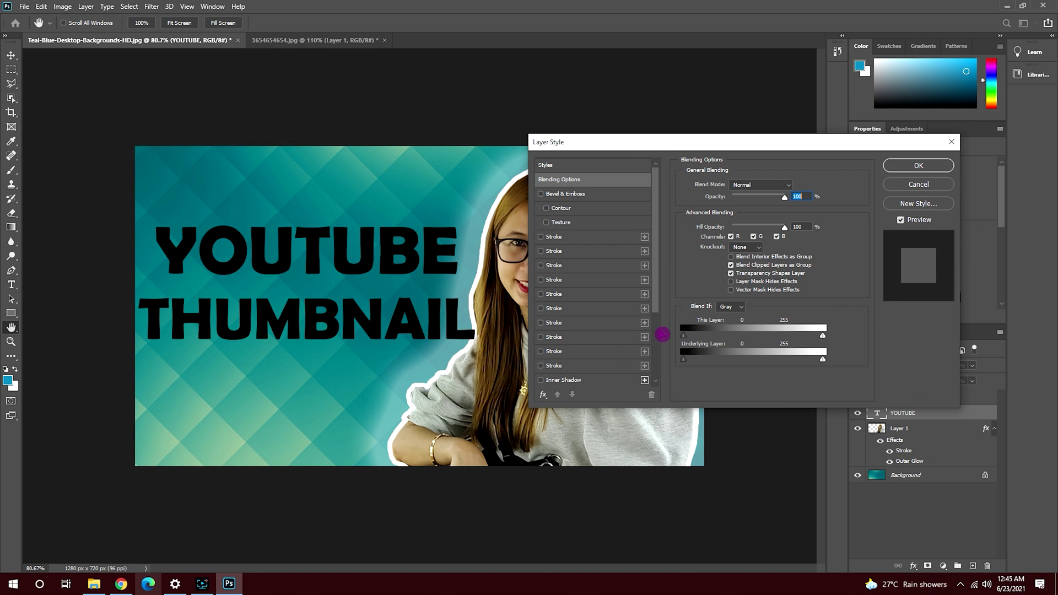
pyautogui.click(541, 237)
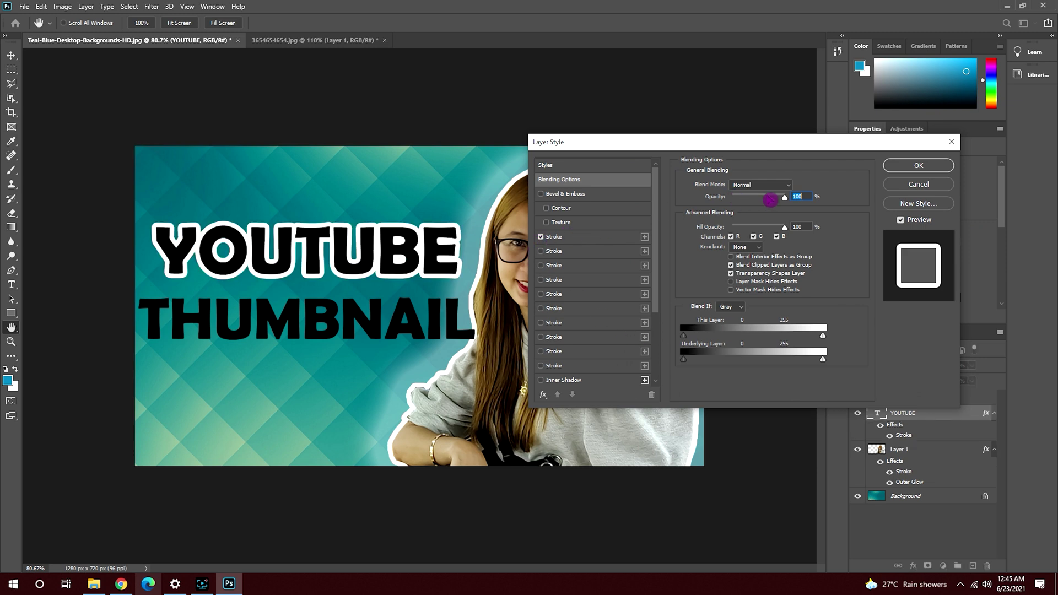
pyautogui.click(604, 237)
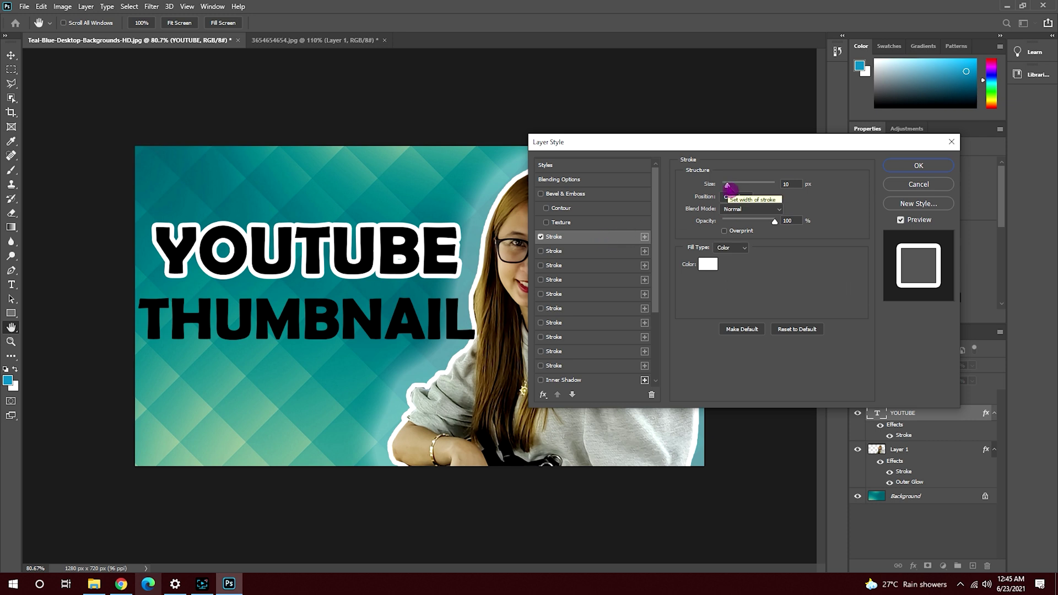
pyautogui.click(708, 263)
pyautogui.moveTo(665, 145)
pyautogui.mouseDown()
pyautogui.moveTo(702, 169)
pyautogui.moveTo(696, 128)
pyautogui.mouseUp()
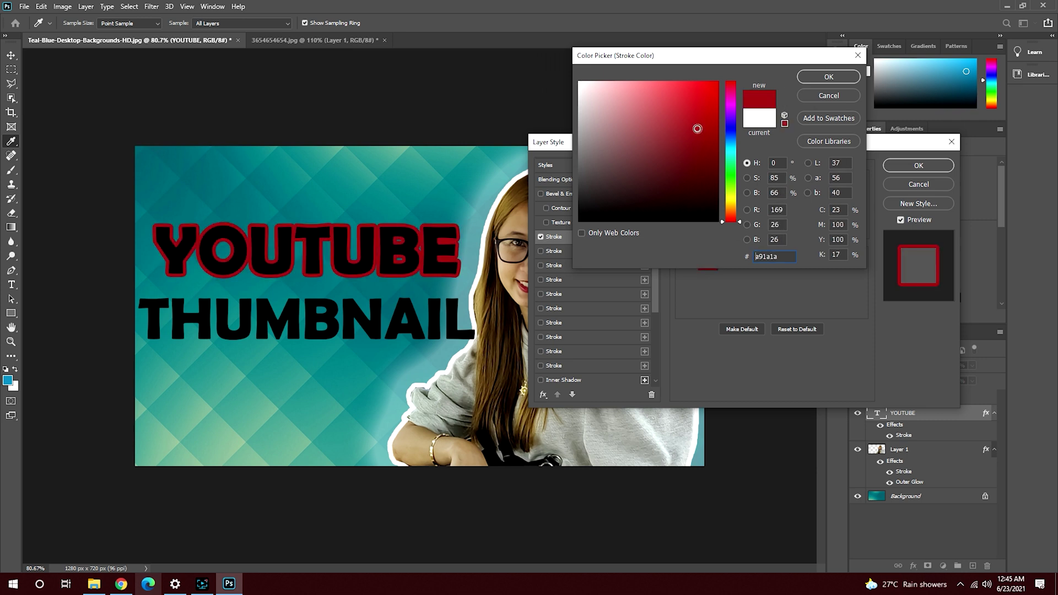
pyautogui.moveTo(697, 127); pyautogui.dragTo(701, 119)
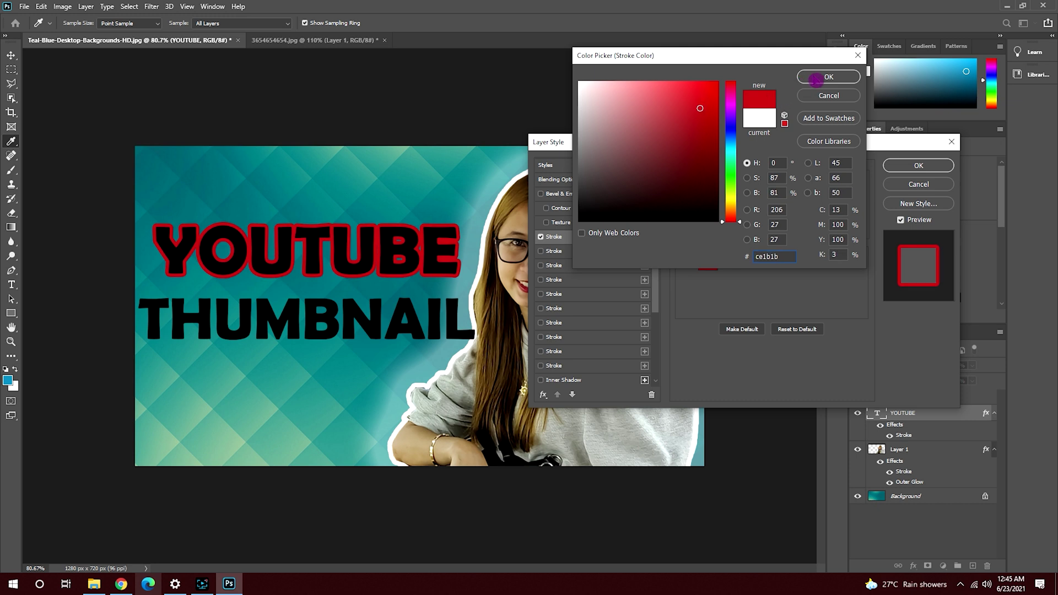
pyautogui.click(827, 77)
pyautogui.moveTo(723, 186); pyautogui.dragTo(724, 186)
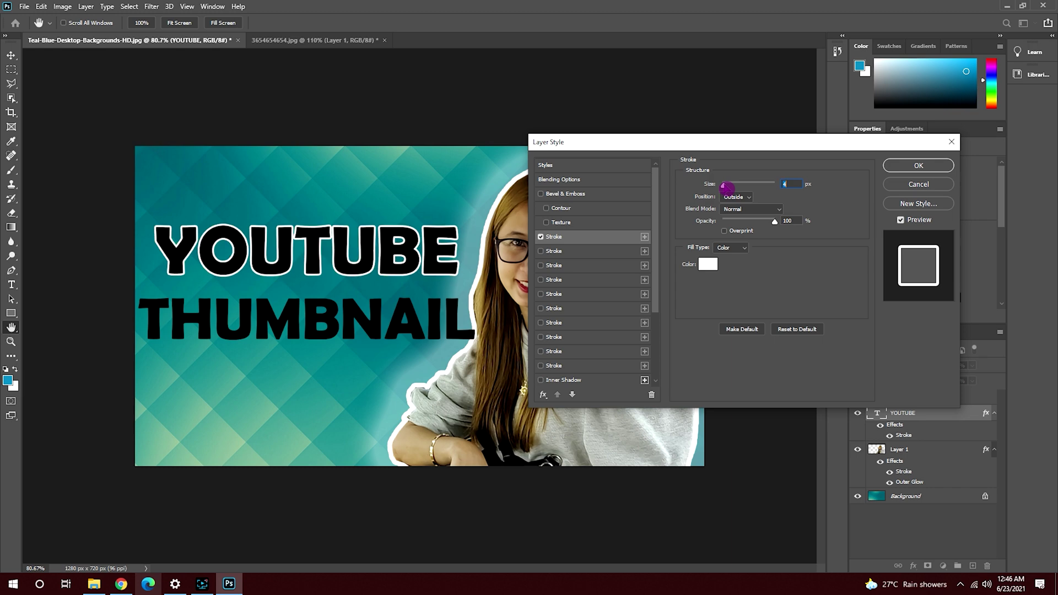
# - Apply YOUTUBE's style, then give THUMBNAIL a 6 px white outside stroke and outer glow
pyautogui.click(906, 171)
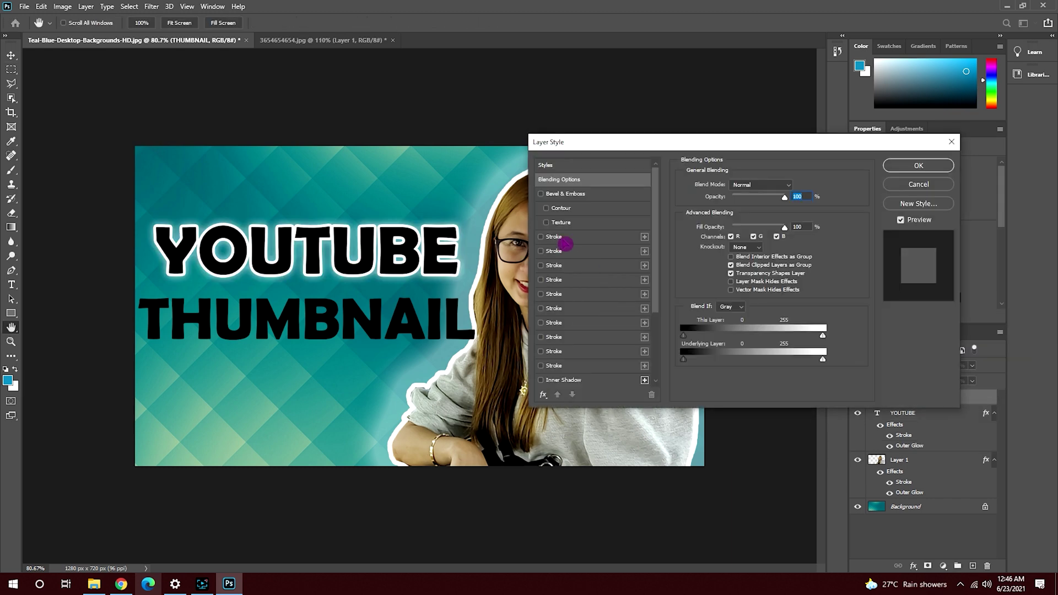
pyautogui.click(541, 236)
pyautogui.click(578, 238)
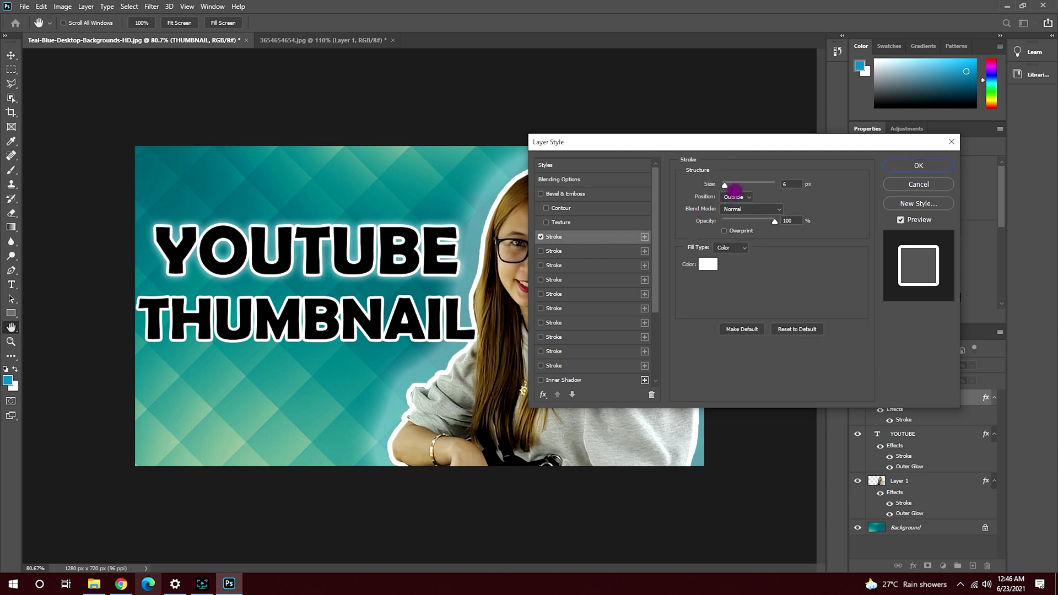
pyautogui.scroll(-5, 640, 309)
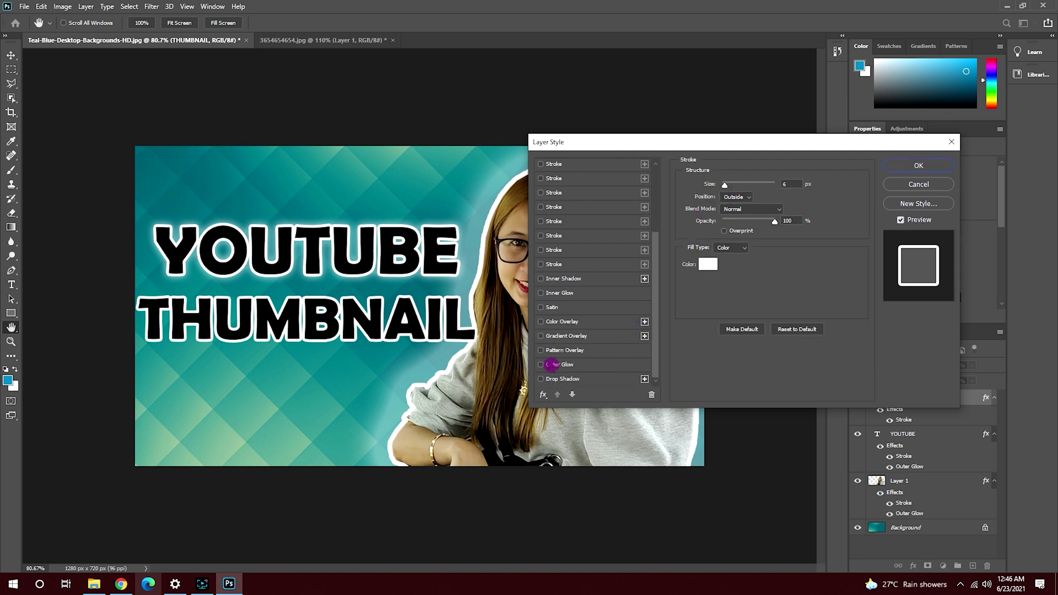
pyautogui.click(542, 365)
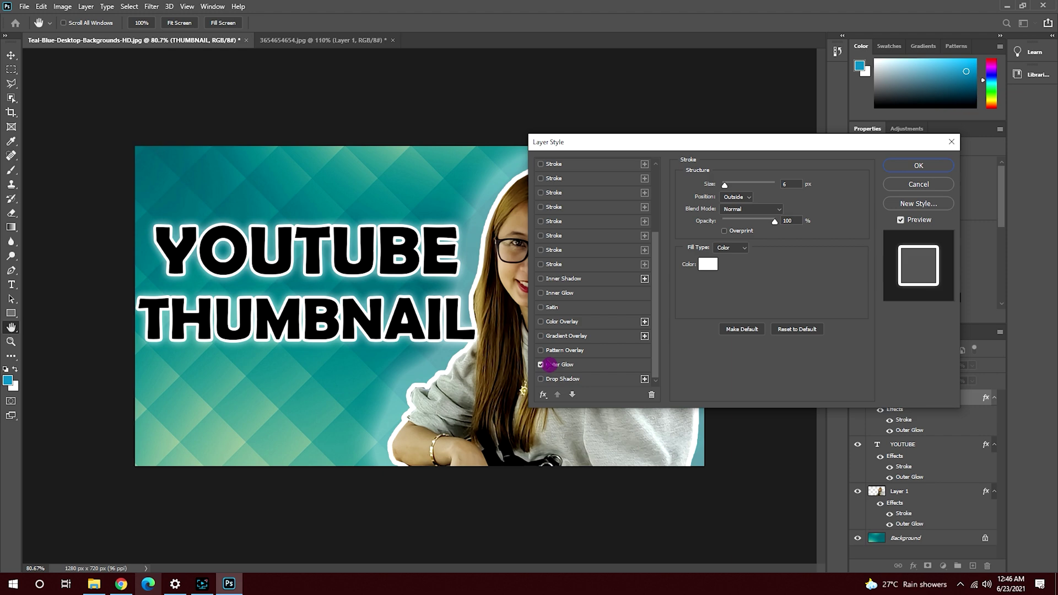
pyautogui.click(927, 167)
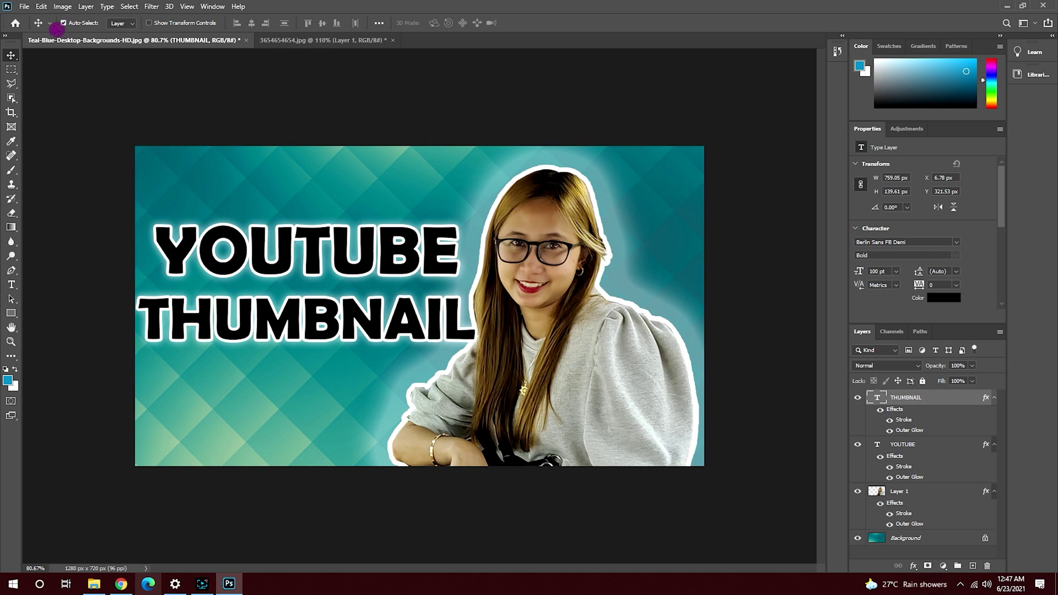
pyautogui.click(31, 10)
# - Export As a 1280×720 JPG saved as 'youtube thumbnail' in the Photoshop pictures folder
pyautogui.click(30, 11)
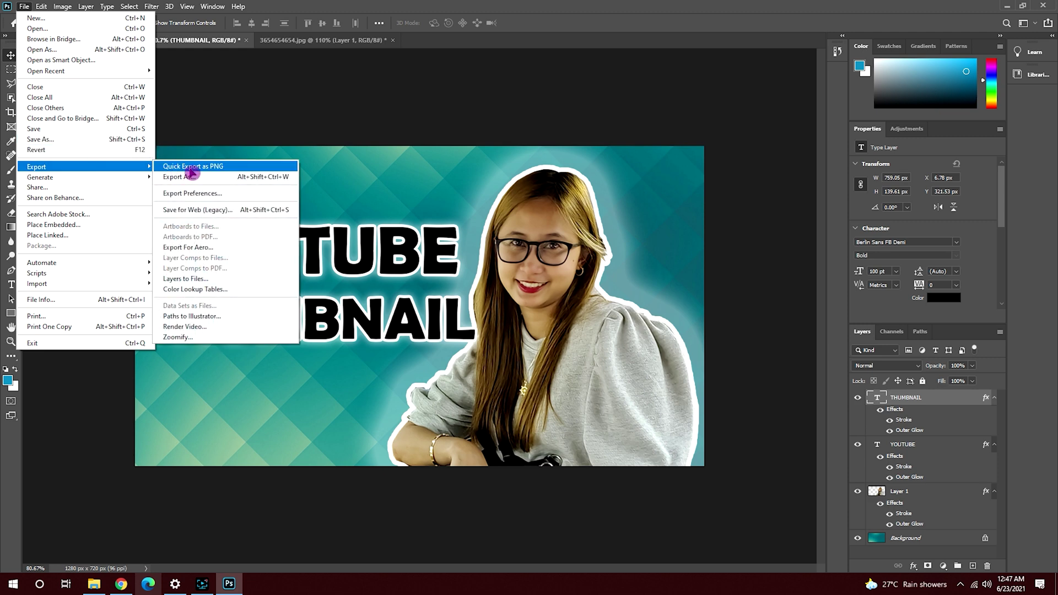
pyautogui.click(217, 177)
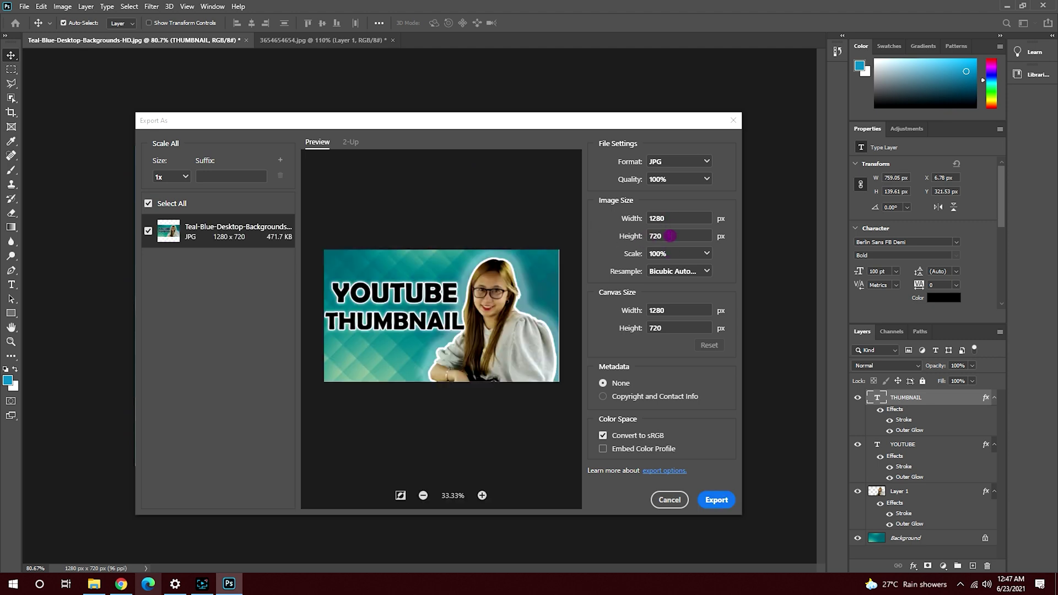
pyautogui.click(717, 500)
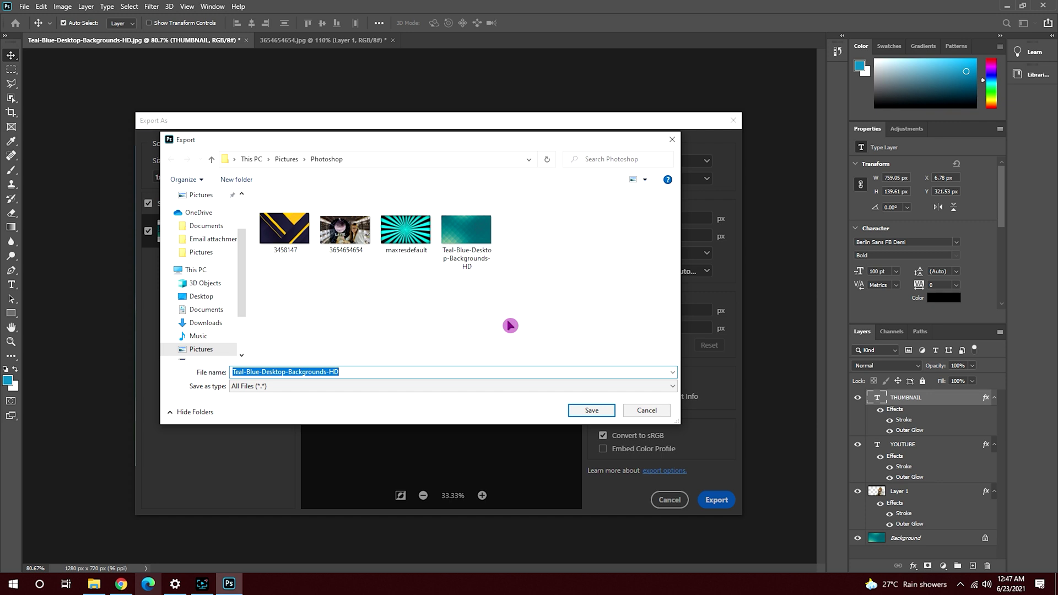
pyautogui.write('youtube thumbnail')
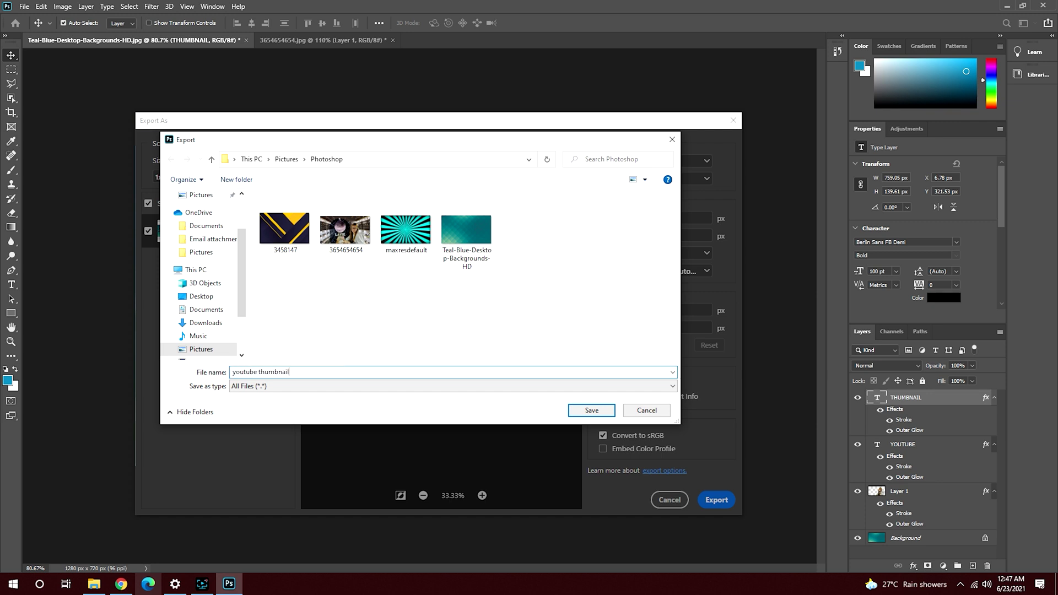
pyautogui.click(598, 410)
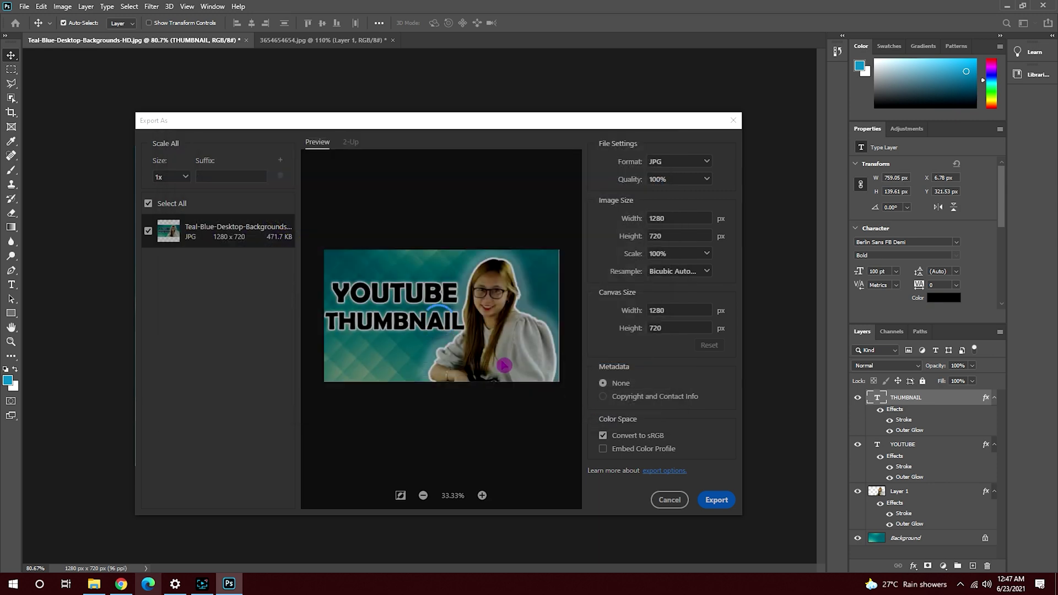